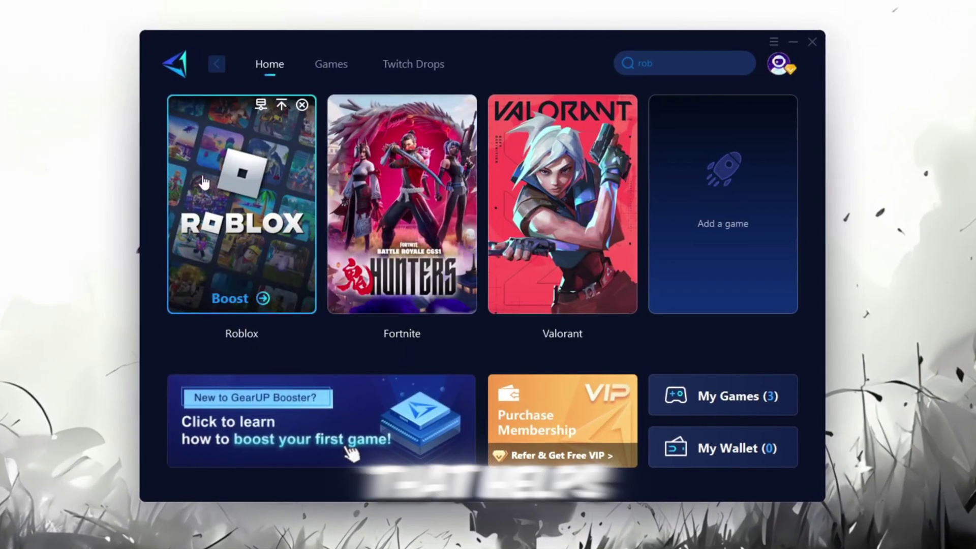
Start boosting Roblox and open the choice of its server region
click(235, 297)
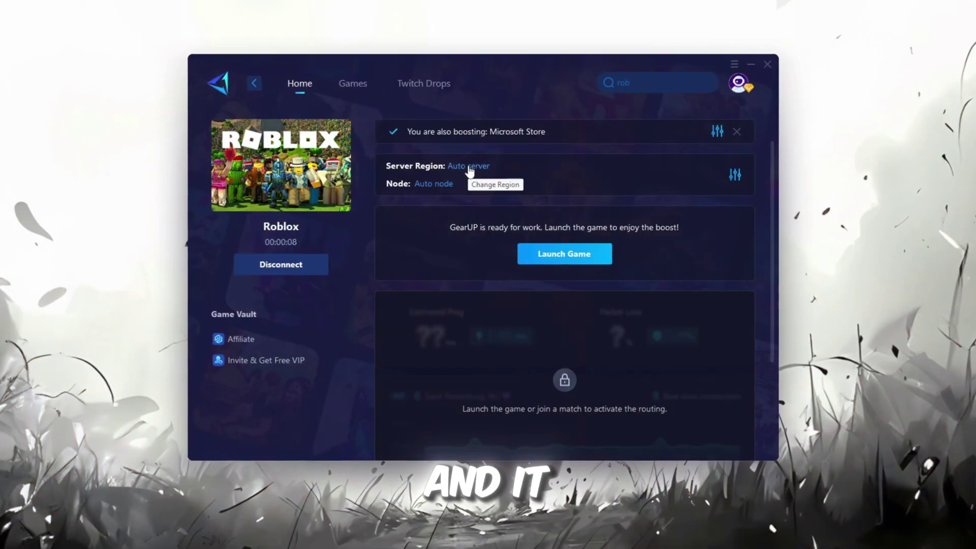
click(464, 197)
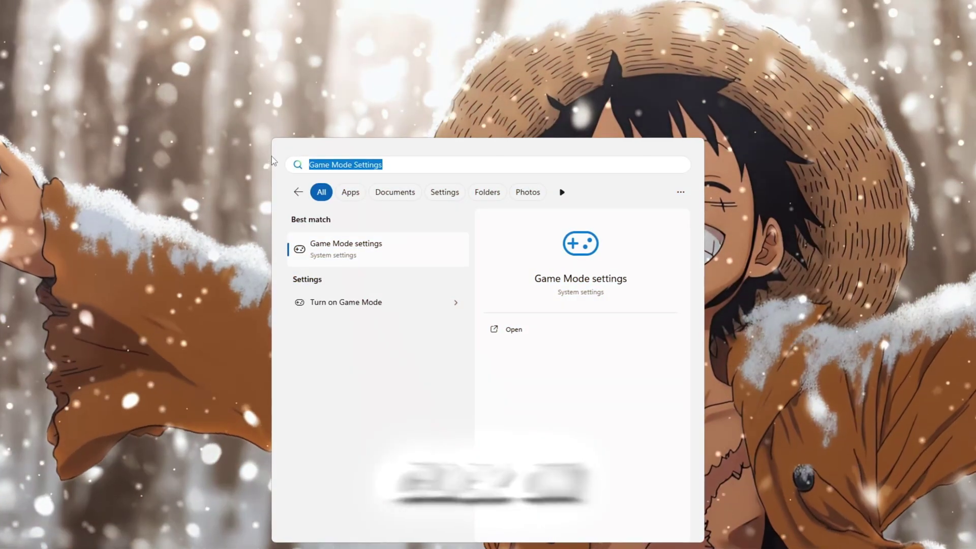
Search Windows for Game Mode Settings, open them and turn Game Mode on
click(413, 166)
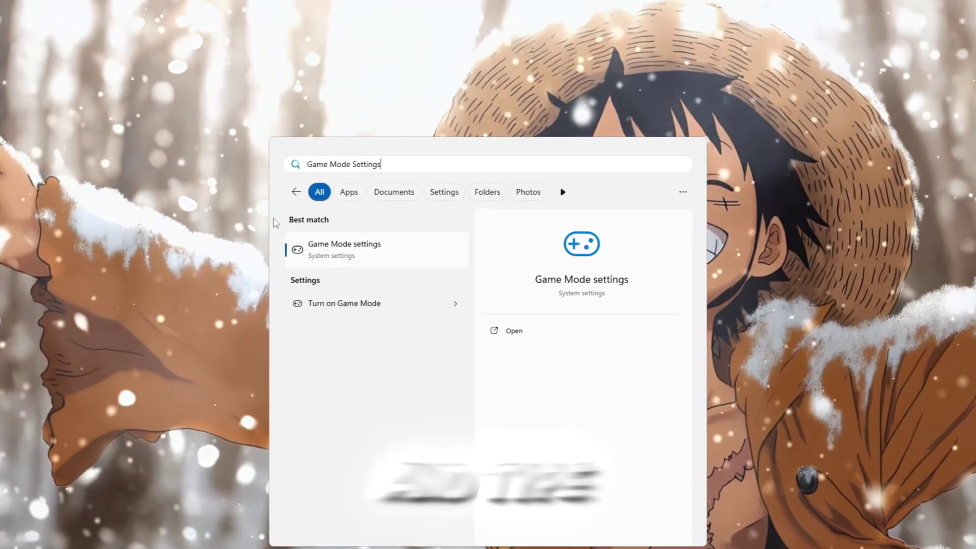
click(457, 254)
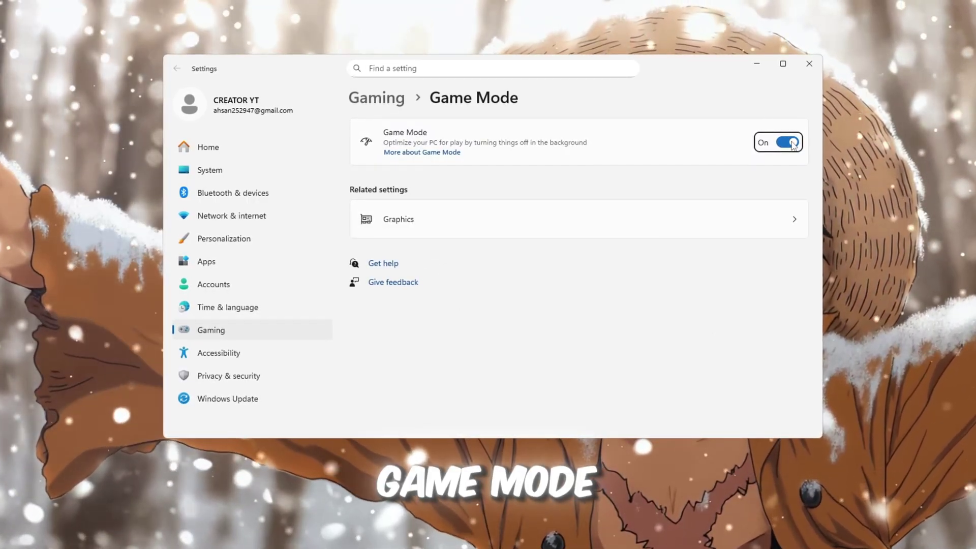
click(789, 143)
click(789, 143)
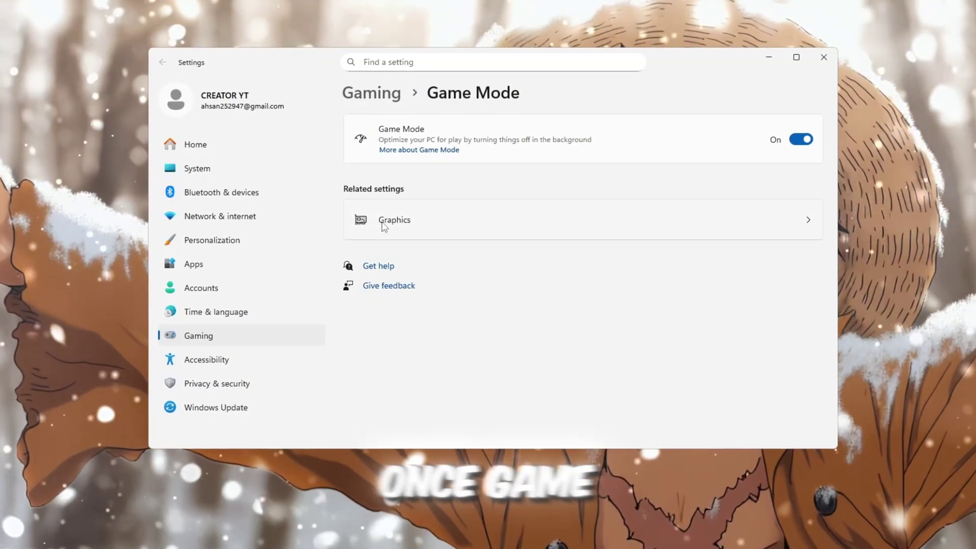
Go to the related graphics settings, expand RobloxPlayerBeta.exe in the app list and open its GPU preference choices
click(384, 224)
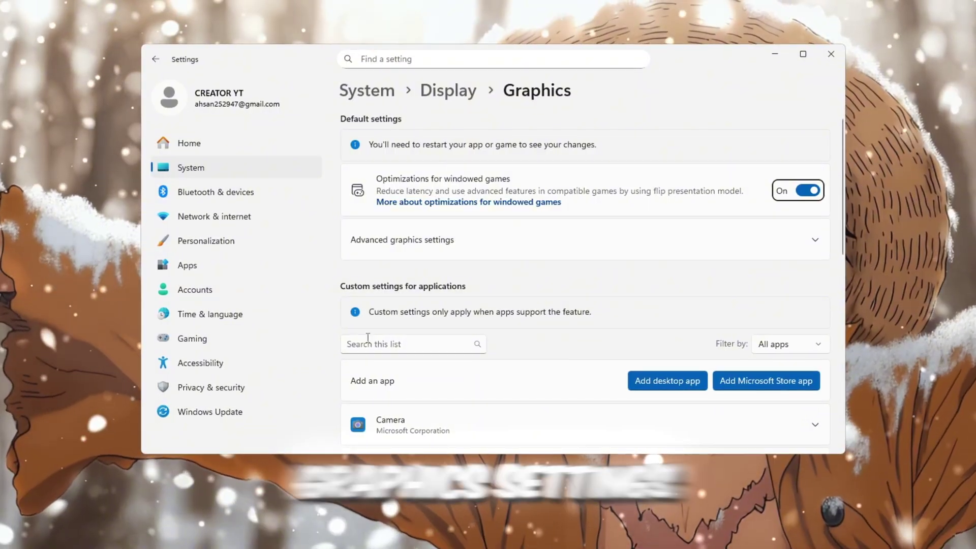
scroll(707, 288, down, 3)
scroll(702, 284, down, 1)
scroll(704, 239, up, 3)
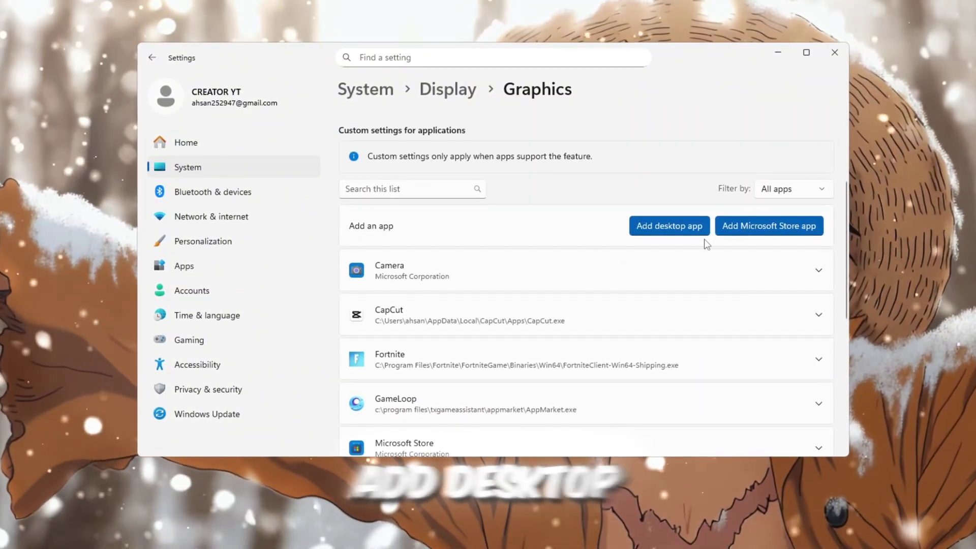
scroll(705, 238, down, 3)
scroll(695, 243, down, 3)
click(530, 322)
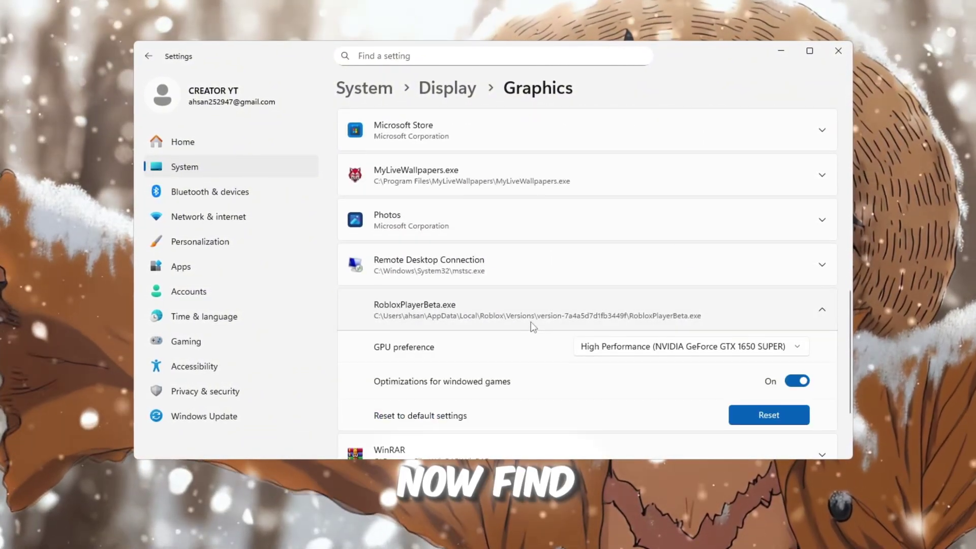
scroll(457, 254, down, 2)
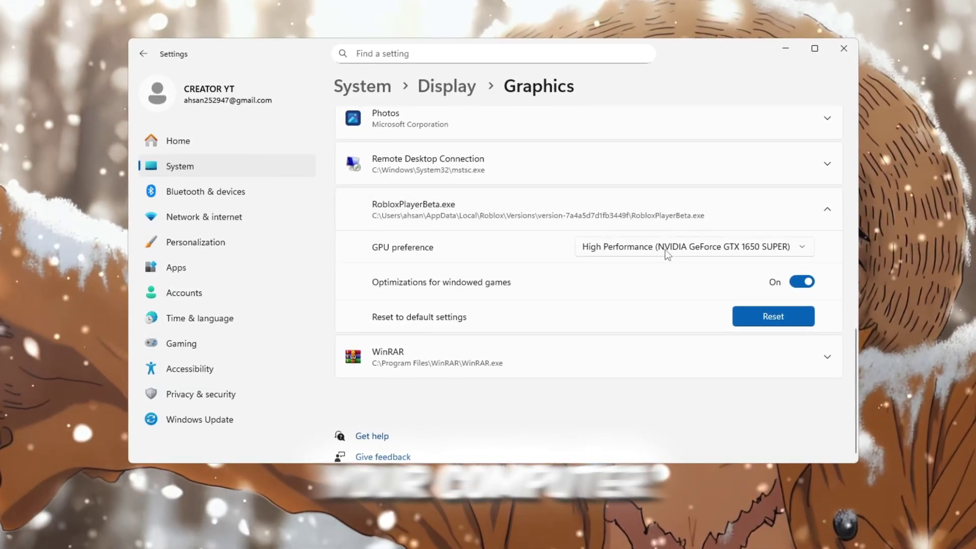
click(665, 250)
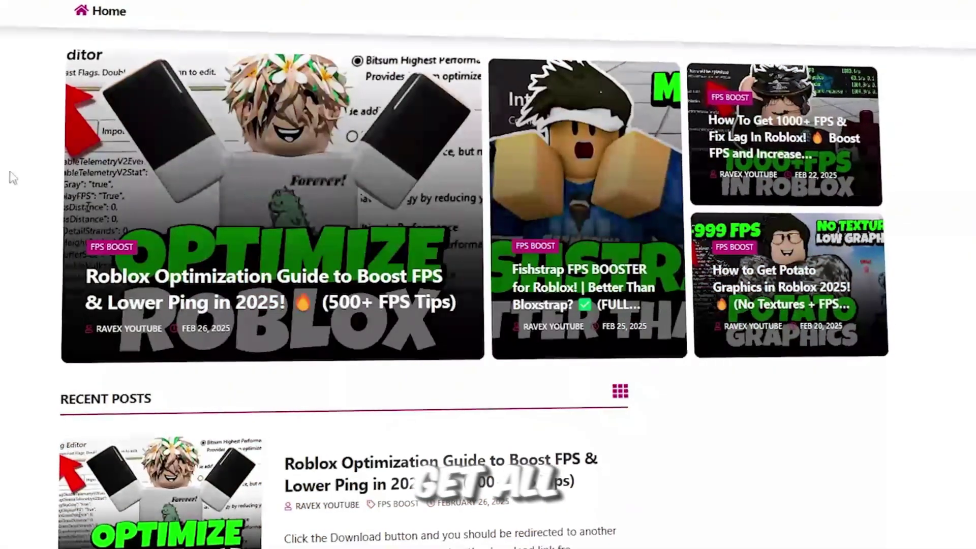
Look through the recent Roblox FPS boost posts on the website
scroll(13, 177, down, 6)
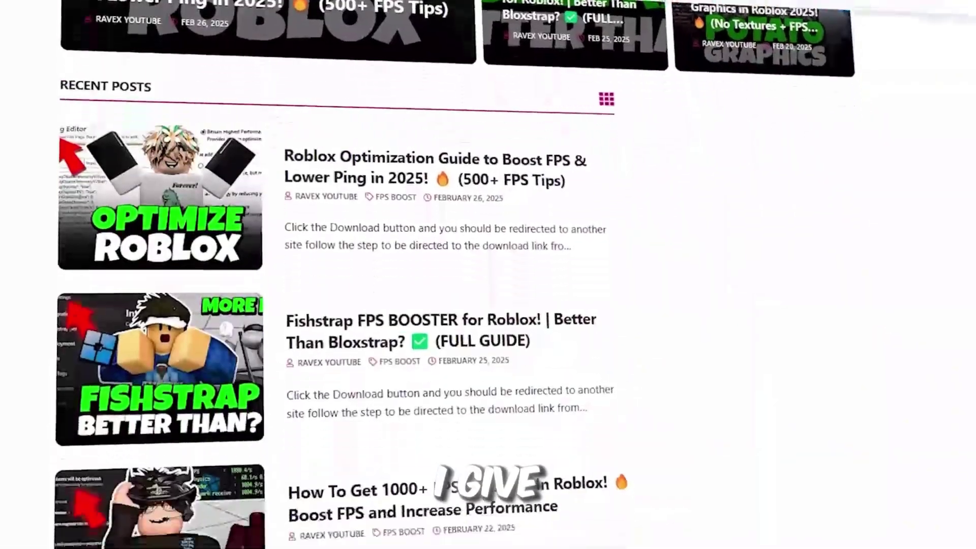
scroll(336, 305, down, 8)
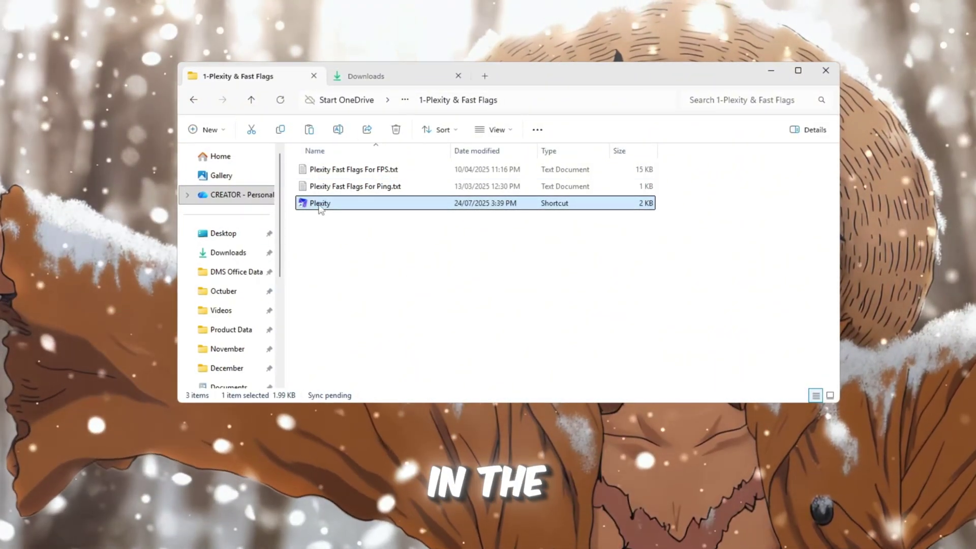
Launch Plexity from the 1-Plexity & Fast Flags folder and set the Roblox client's launch priority to High in its settings
double_click(321, 203)
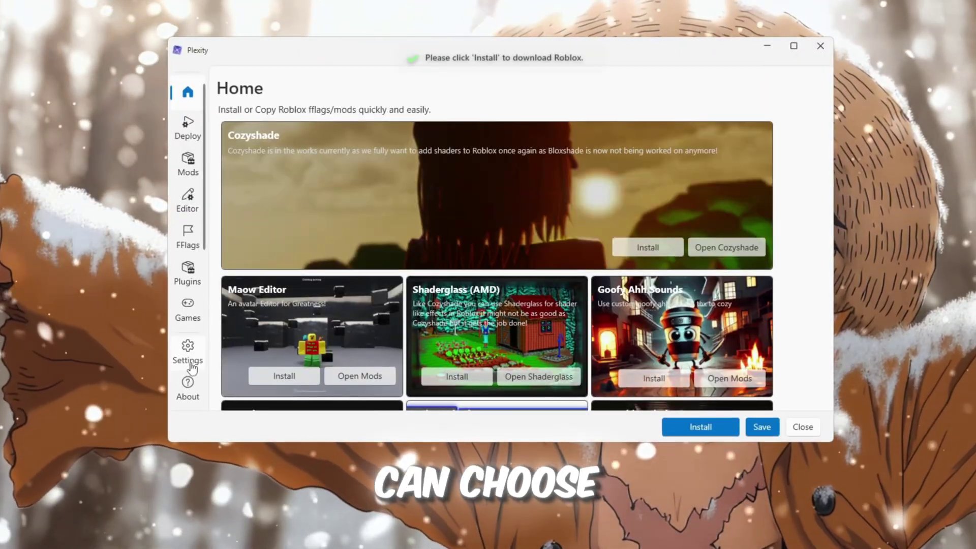
click(188, 350)
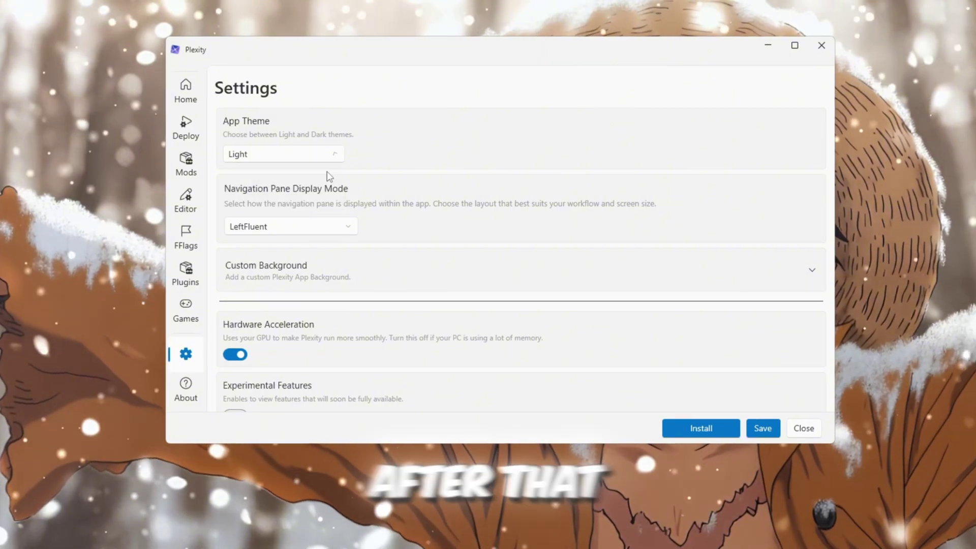
scroll(356, 223, down, 10)
click(364, 280)
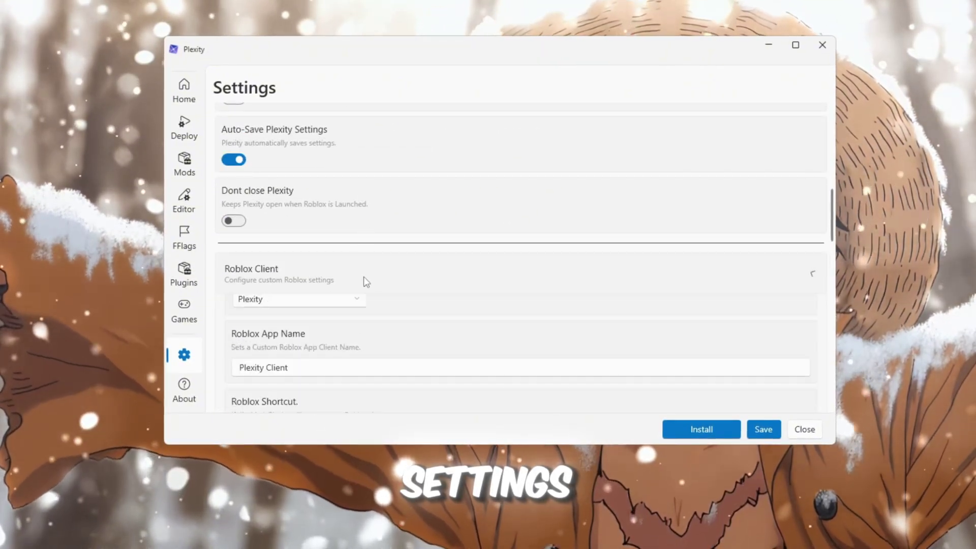
scroll(364, 287, down, 2)
click(297, 265)
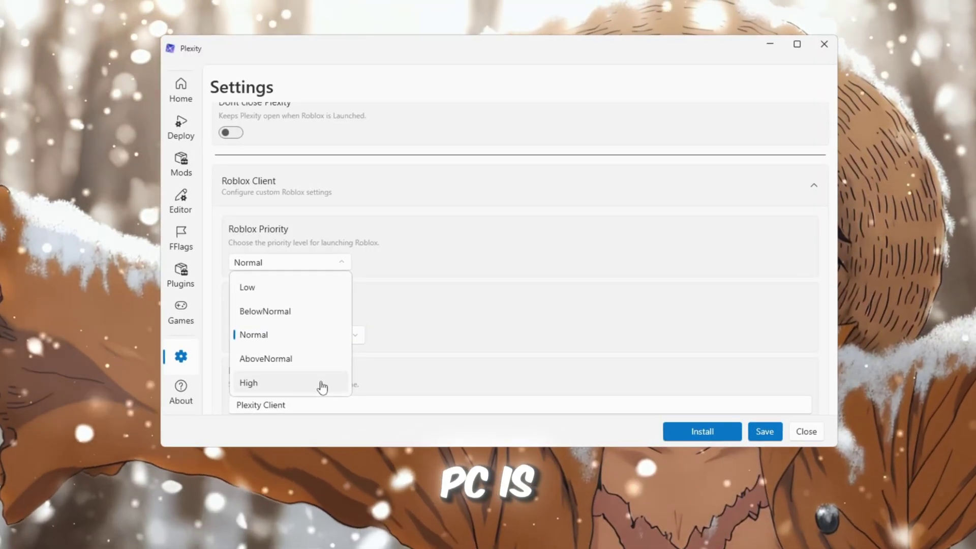
click(322, 388)
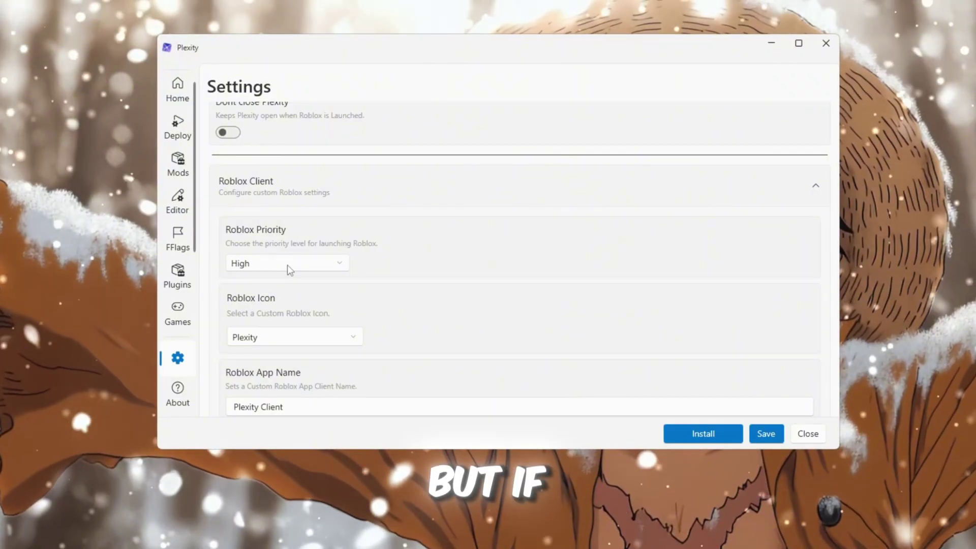
Set the Roblox client's launch priority to Normal
click(286, 264)
click(277, 336)
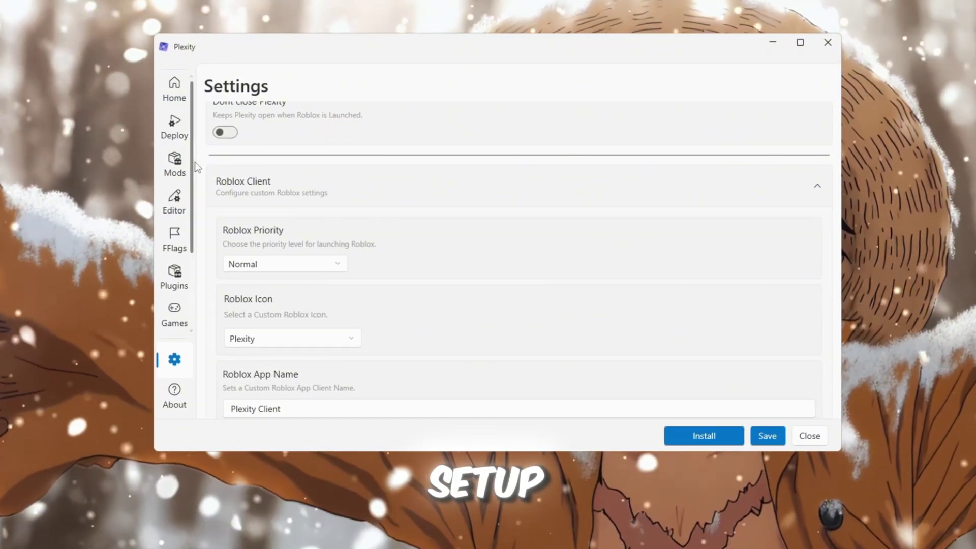
Examine Plexity's Deploy startup options, including temp file and log cleaning, multi-instance launching, cross-game teleportation and the CPU options
click(189, 131)
scroll(254, 178, down, 10)
scroll(276, 199, up, 10)
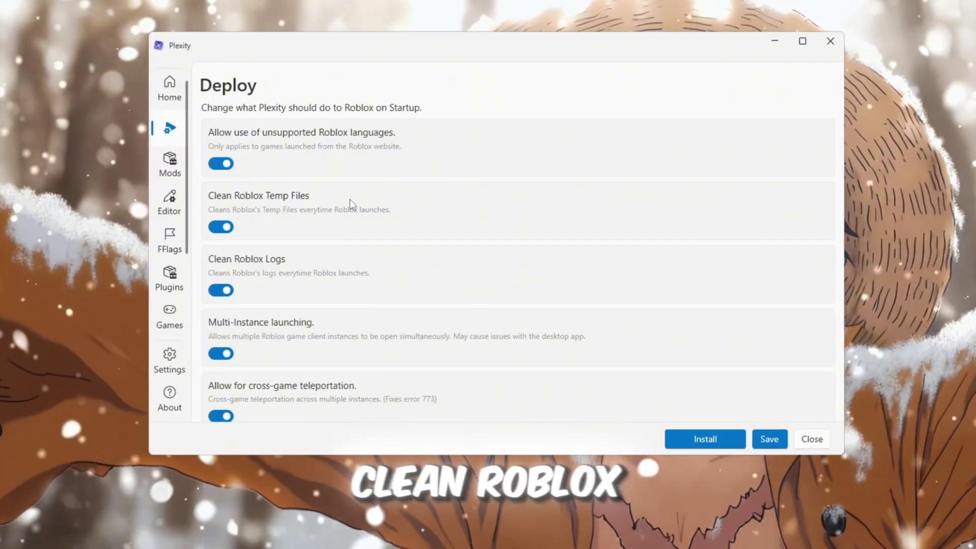
click(221, 233)
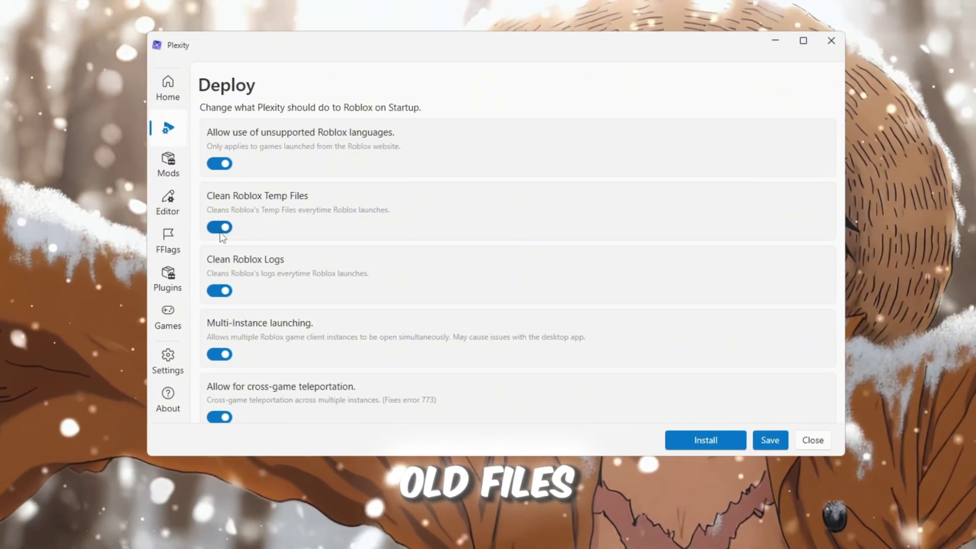
scroll(361, 242, down, 2)
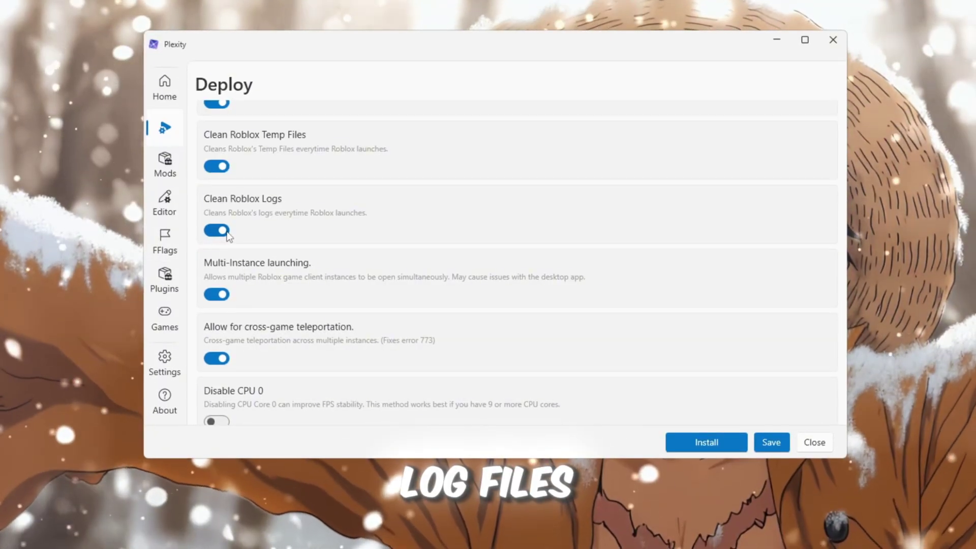
scroll(227, 235, down, 2)
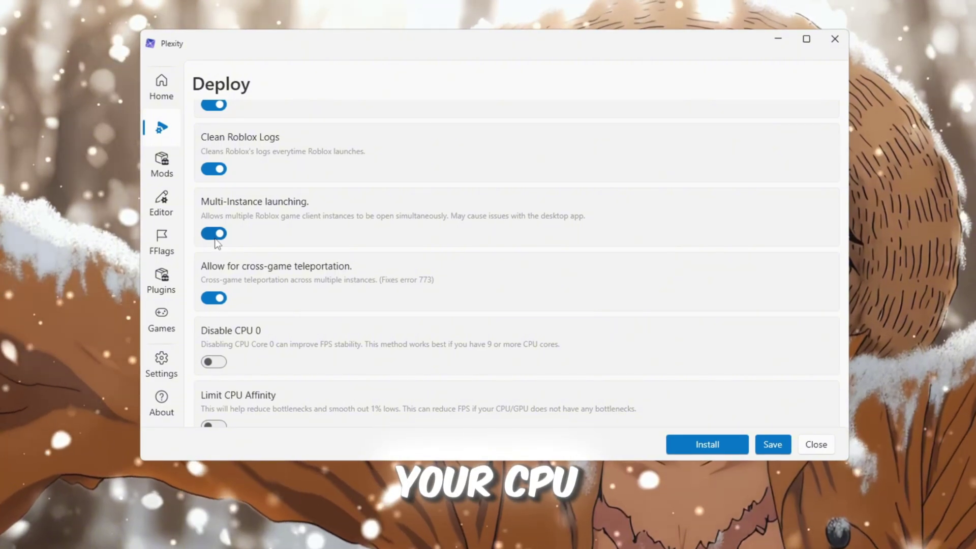
scroll(227, 243, down, 2)
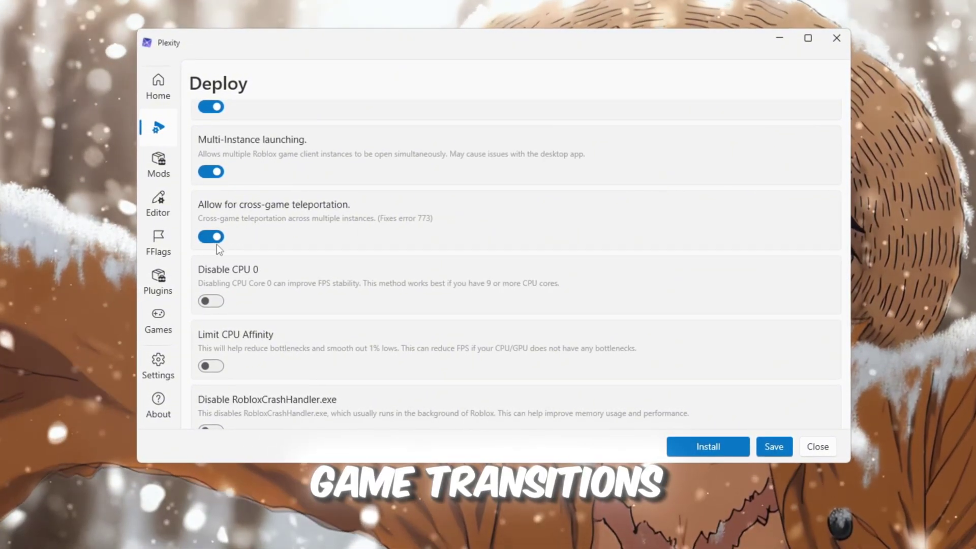
scroll(216, 244, down, 2)
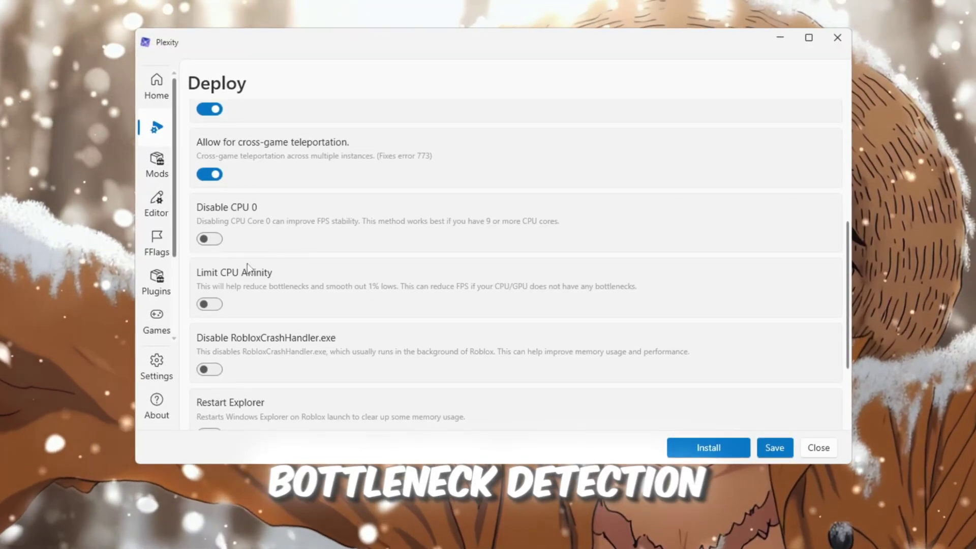
Examine the FFlags settings for target refresh rate, texture quality, framerate limit and rendering mode, and view the Plugins page
click(155, 245)
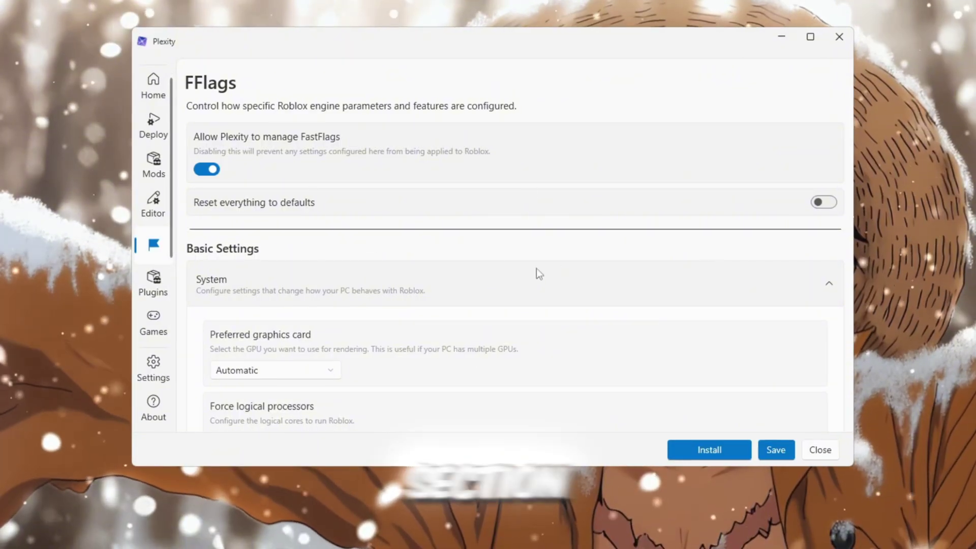
scroll(522, 239, down, 6)
scroll(522, 241, down, 2)
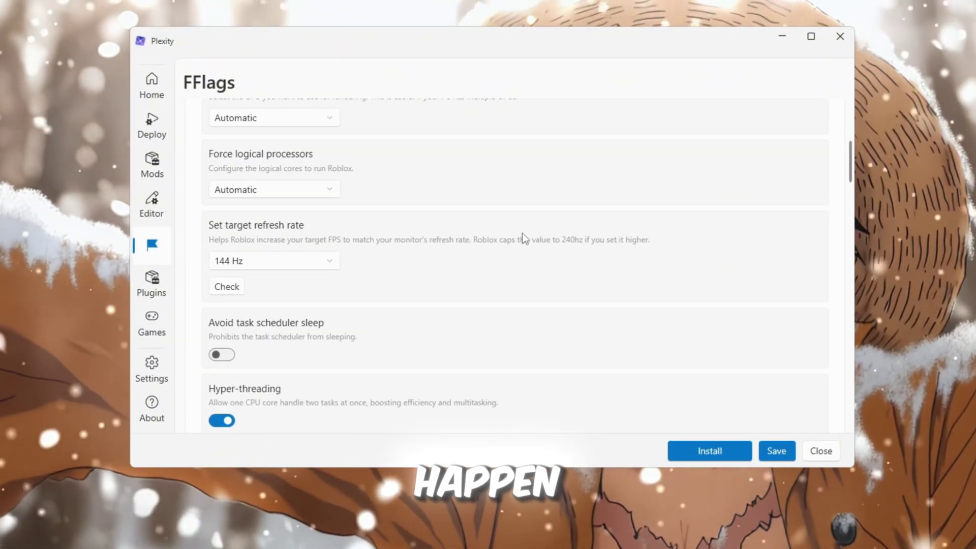
click(296, 259)
click(407, 270)
scroll(408, 270, down, 10)
double_click(294, 318)
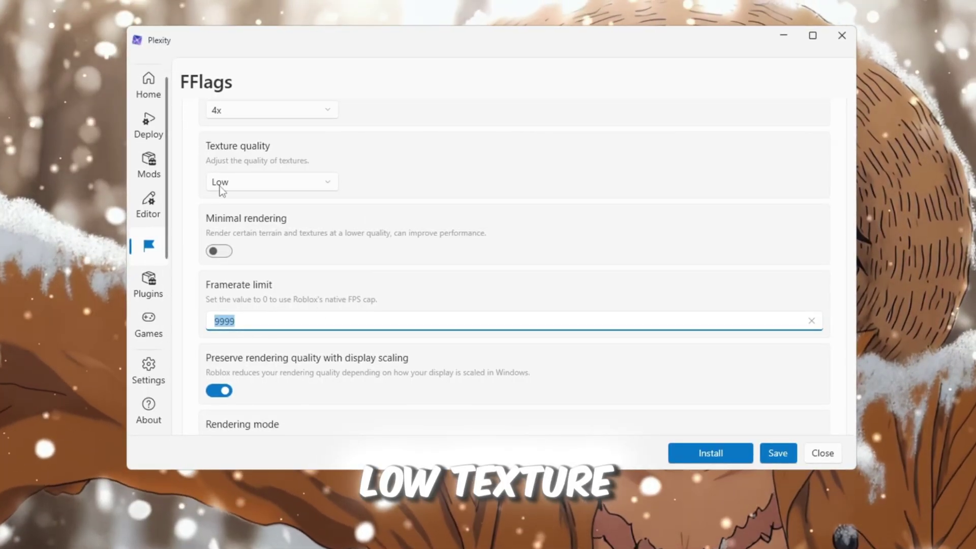
scroll(472, 260, down, 5)
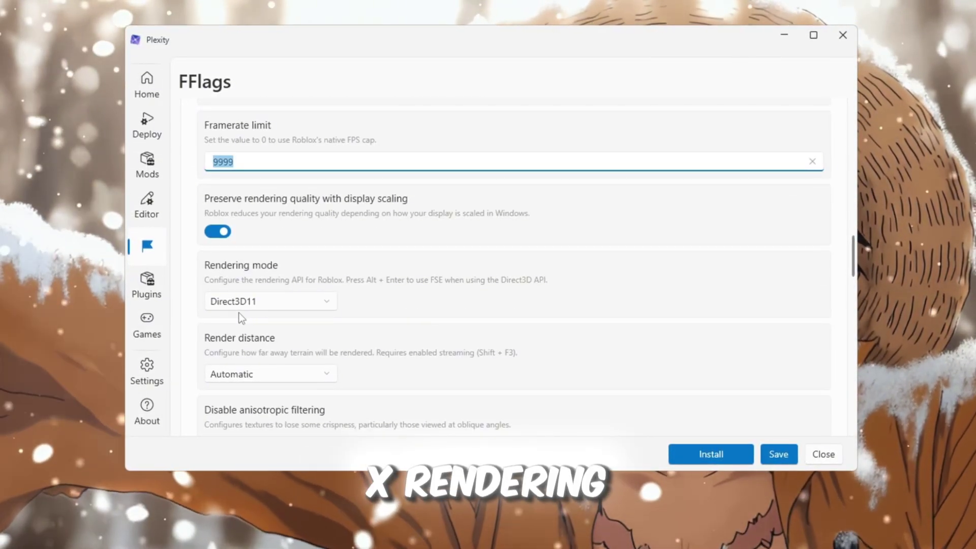
scroll(231, 317, up, 3)
click(147, 305)
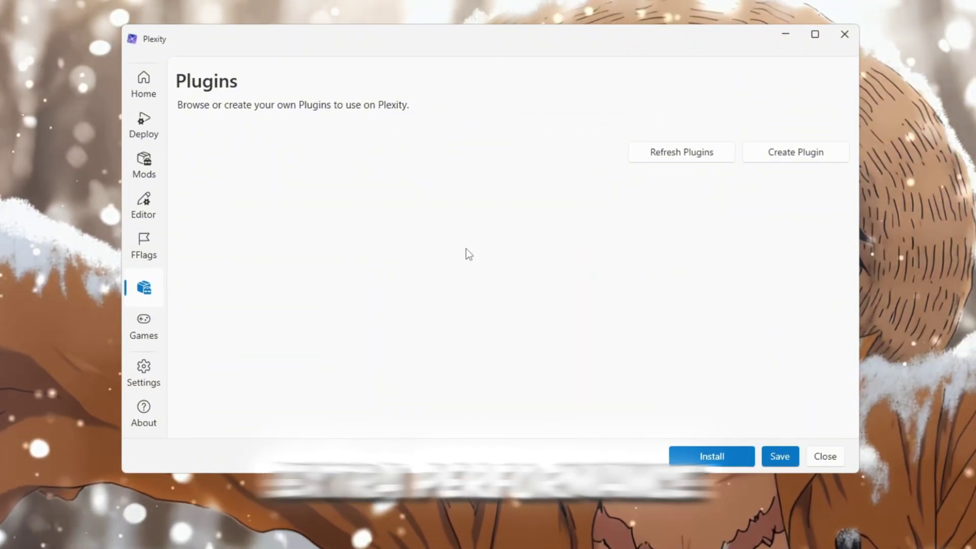
Add new flags in the FastFlag editor by pasting the fast flags as imported JSON, and look through the flag list
click(143, 218)
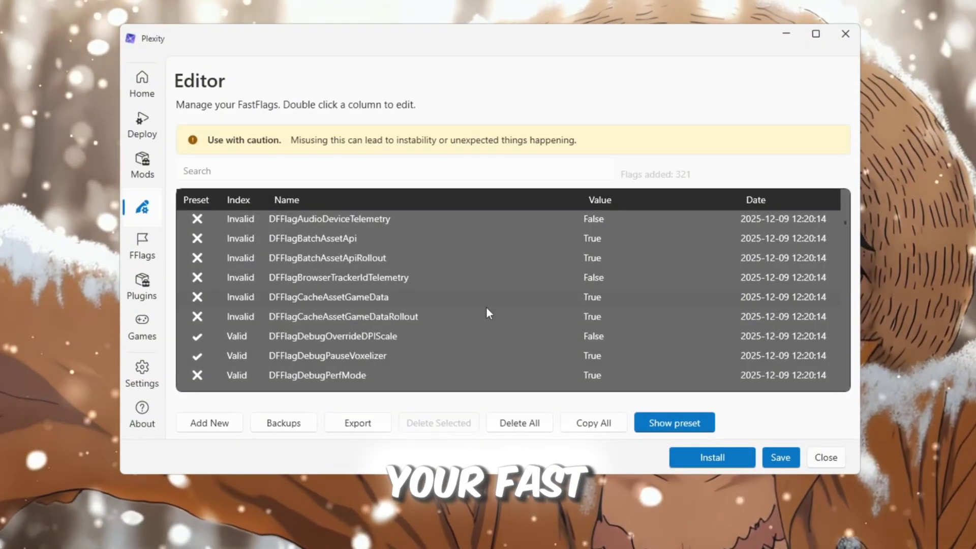
click(214, 431)
click(535, 233)
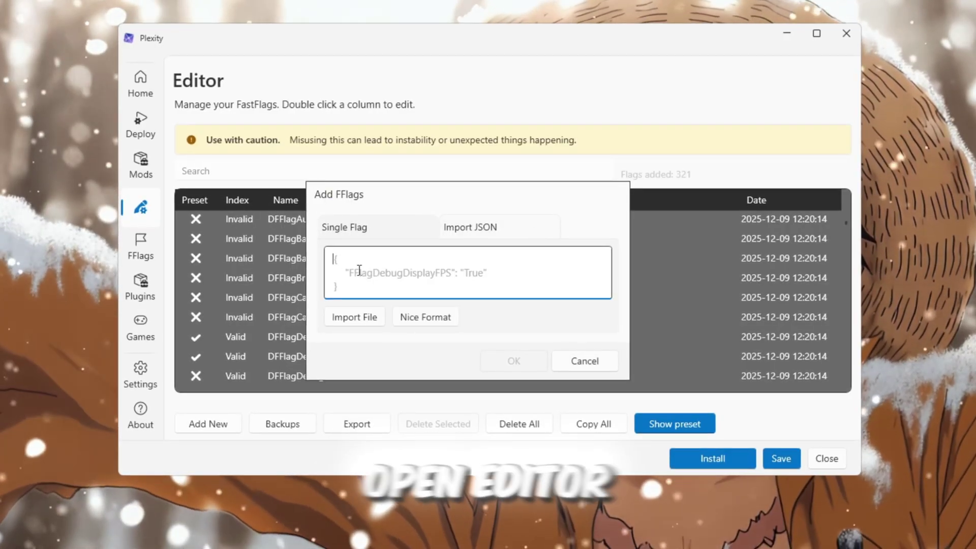
click(254, 531)
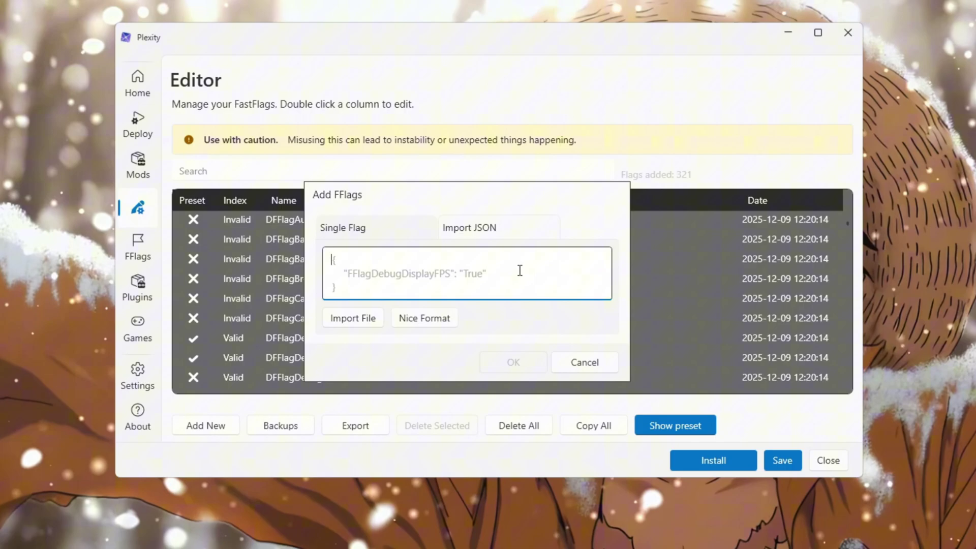
key(ctrl+v)
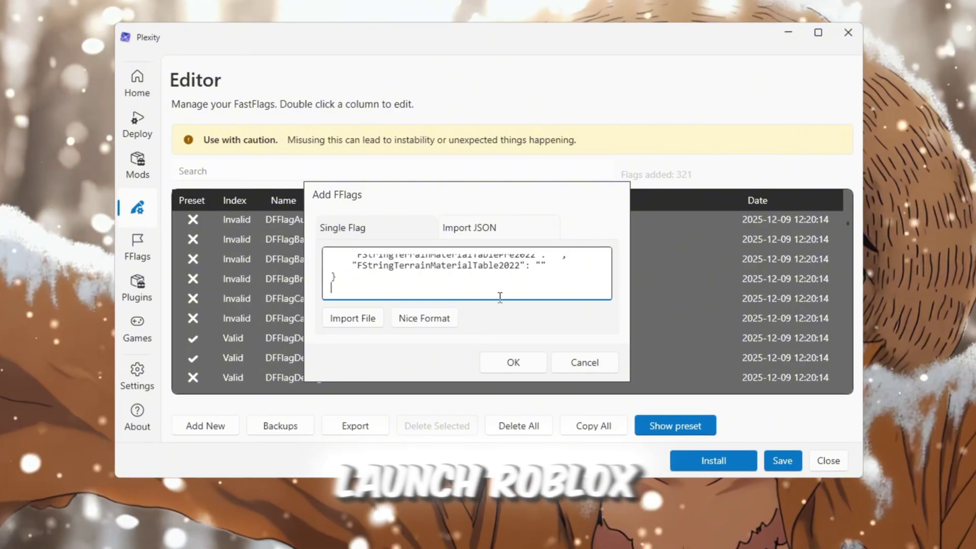
click(525, 371)
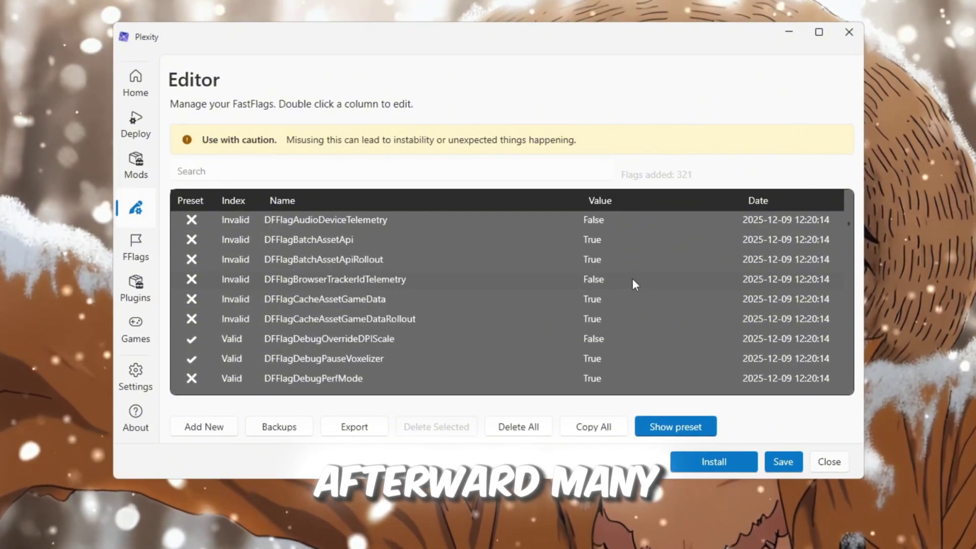
scroll(632, 278, down, 10)
scroll(632, 277, down, 20)
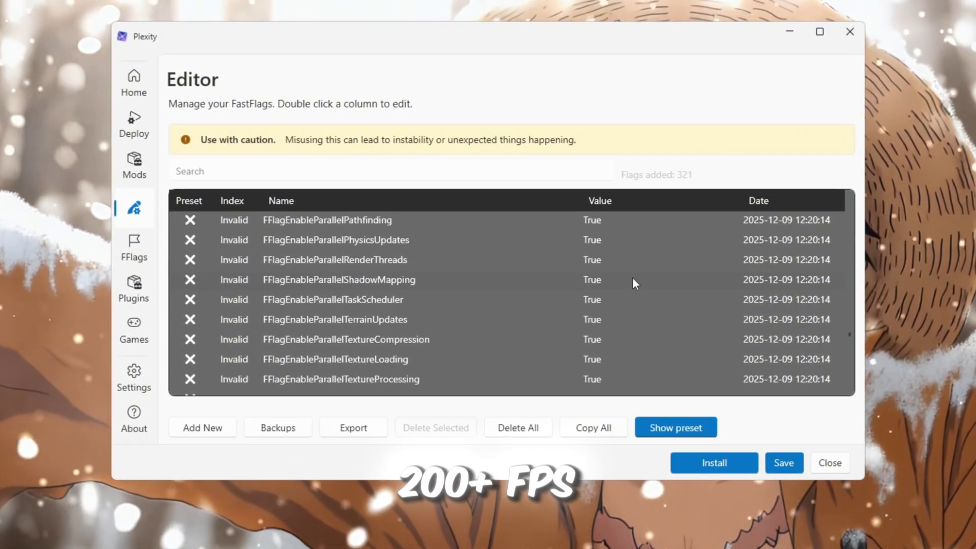
Look through the imported flags in Plexity's FastFlag editor and save the settings
scroll(632, 278, down, 10)
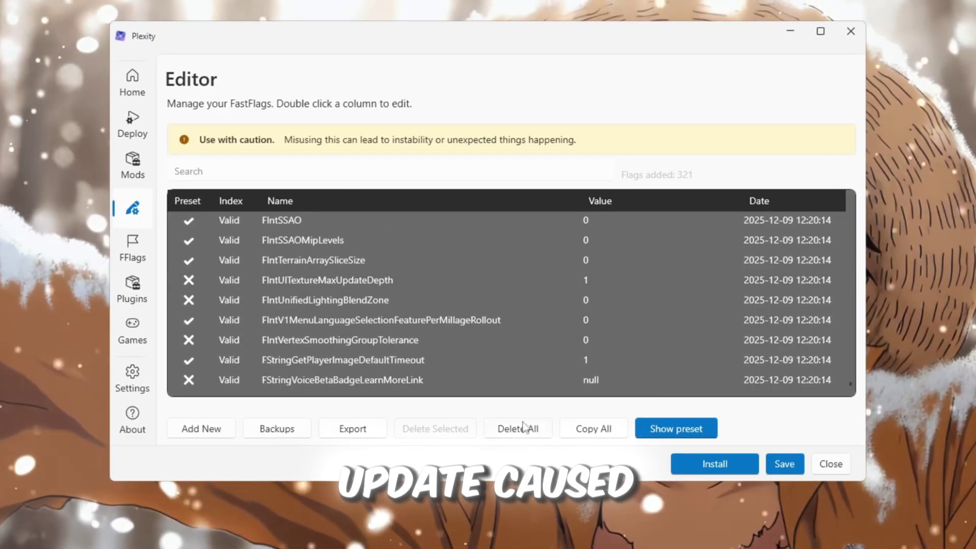
scroll(519, 295, up, 20)
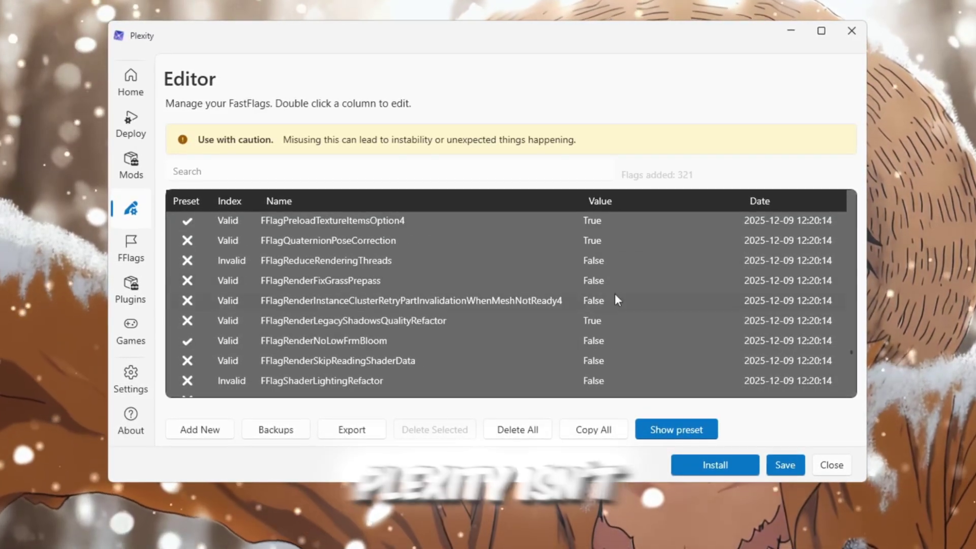
scroll(501, 315, up, 4)
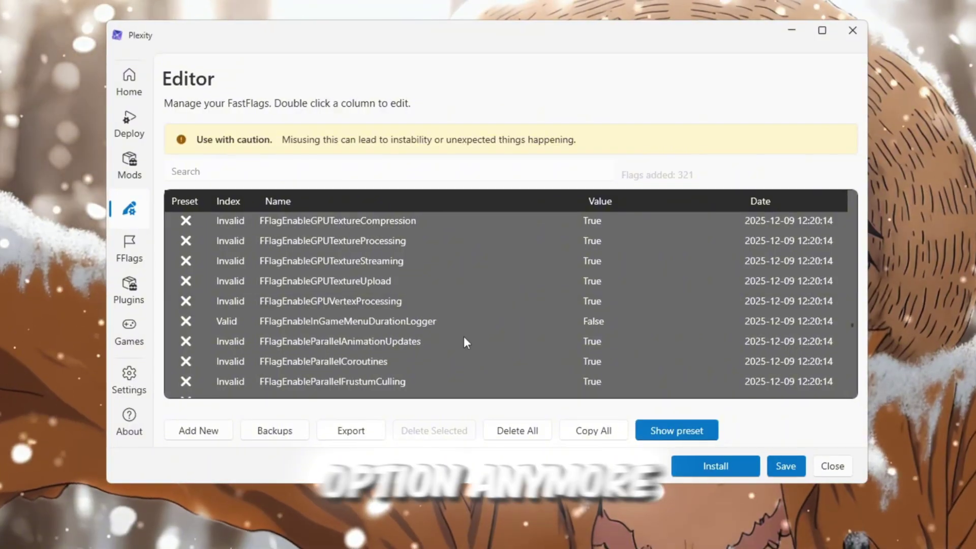
click(798, 468)
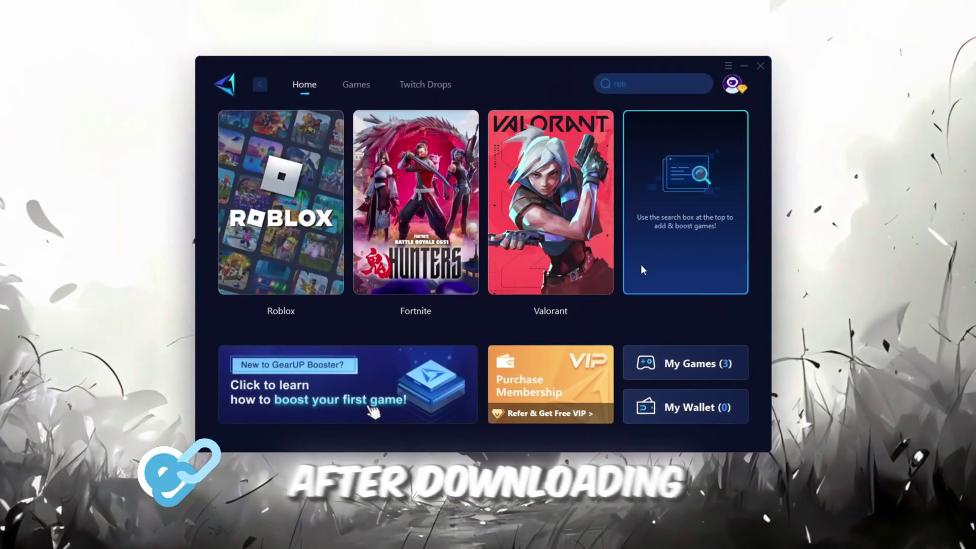
Switch to GearUP Booster, browse its game catalogue, and start boosting Roblox from the home page
mouse_move(516, 279)
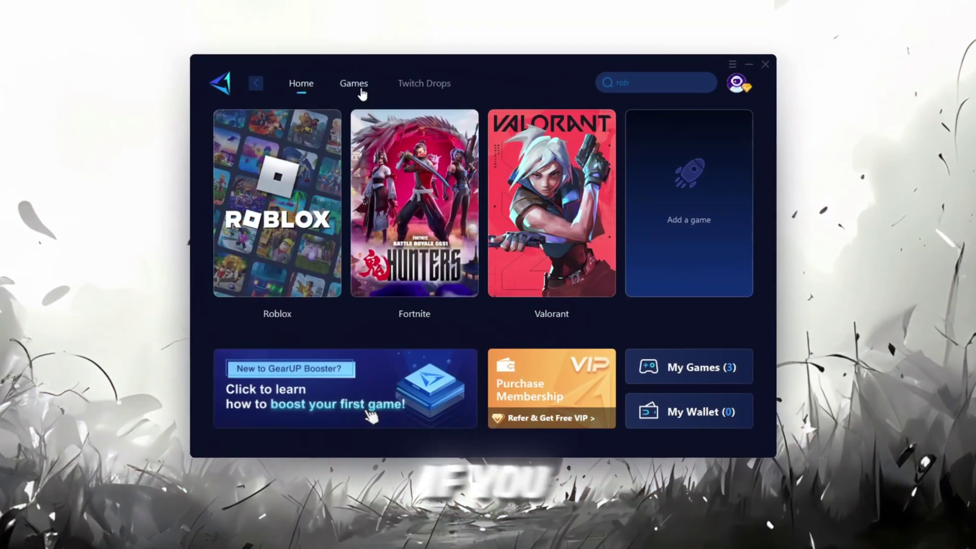
click(337, 69)
scroll(471, 263, down, 5)
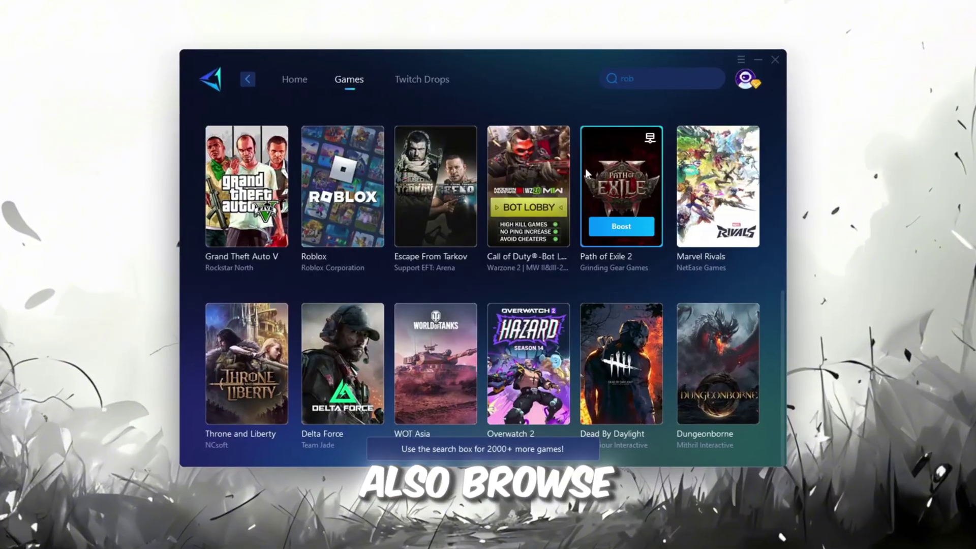
scroll(503, 229, up, 3)
scroll(503, 229, up, 3)
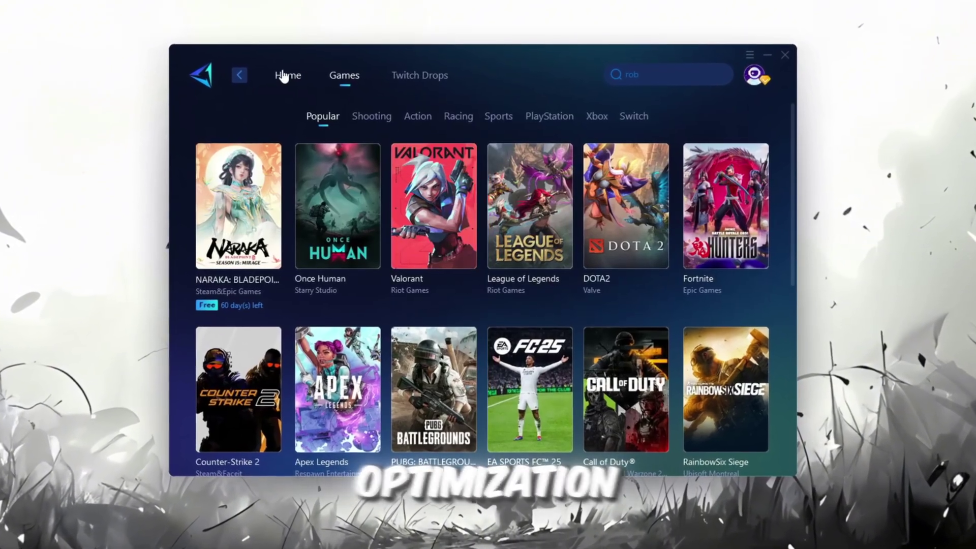
click(291, 78)
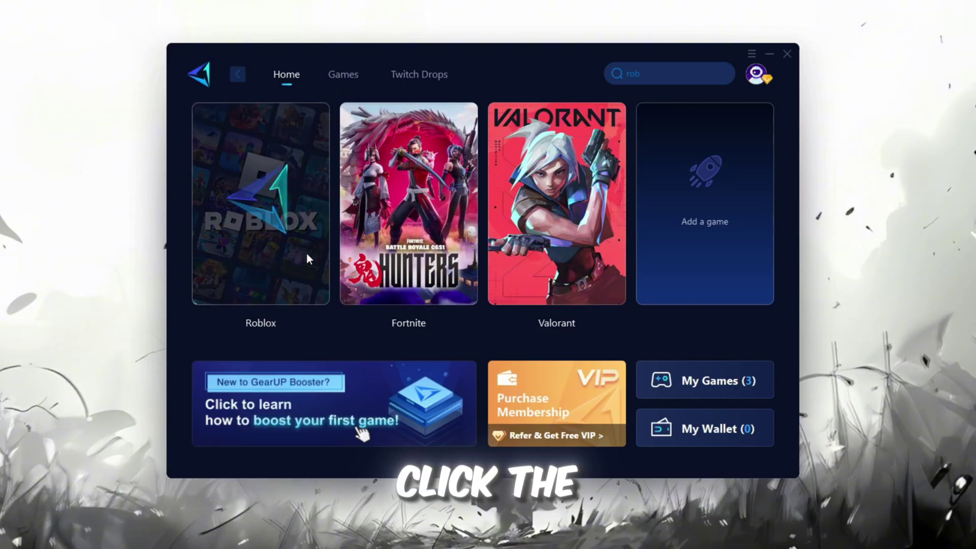
click(262, 230)
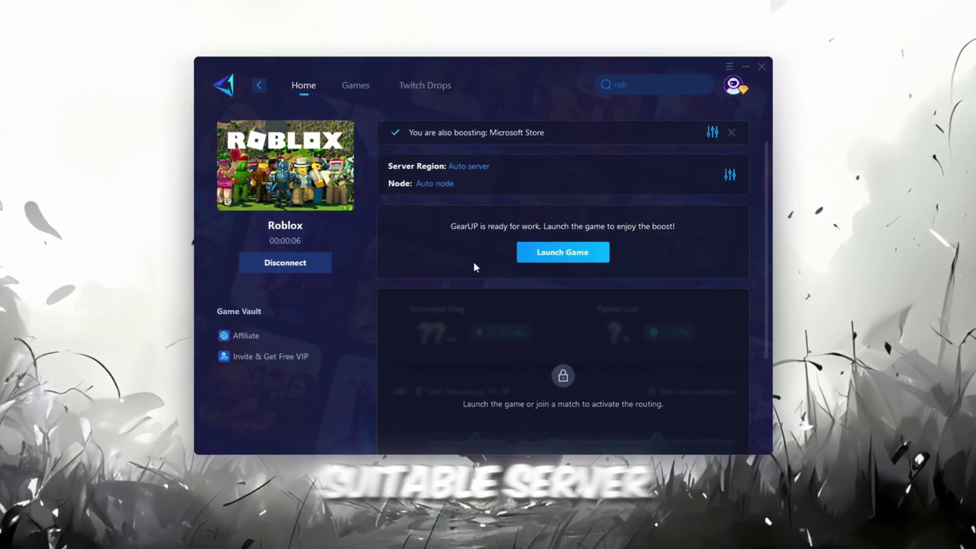
Examine the game server regions and nodes offered for the Roblox boost, leaving both on automatic selection
click(468, 168)
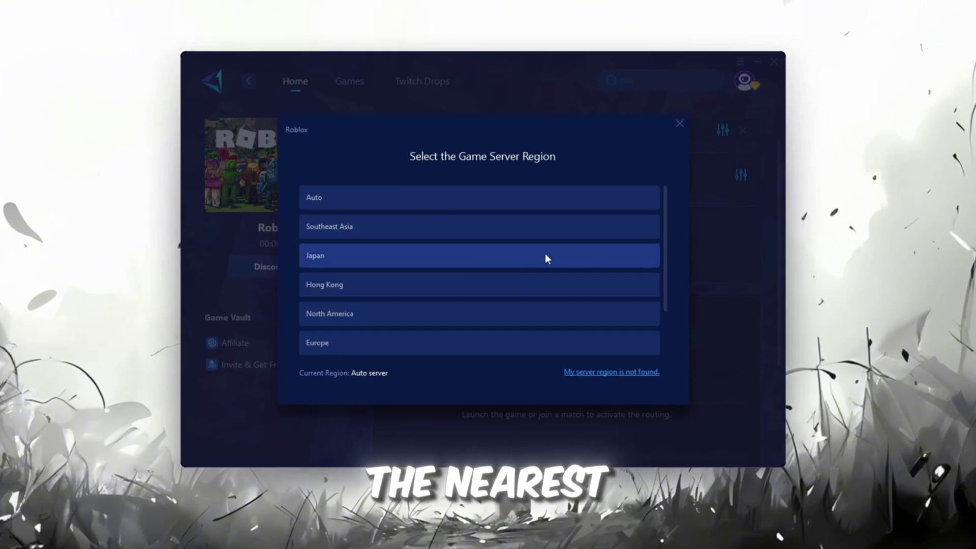
scroll(517, 222, down, 1)
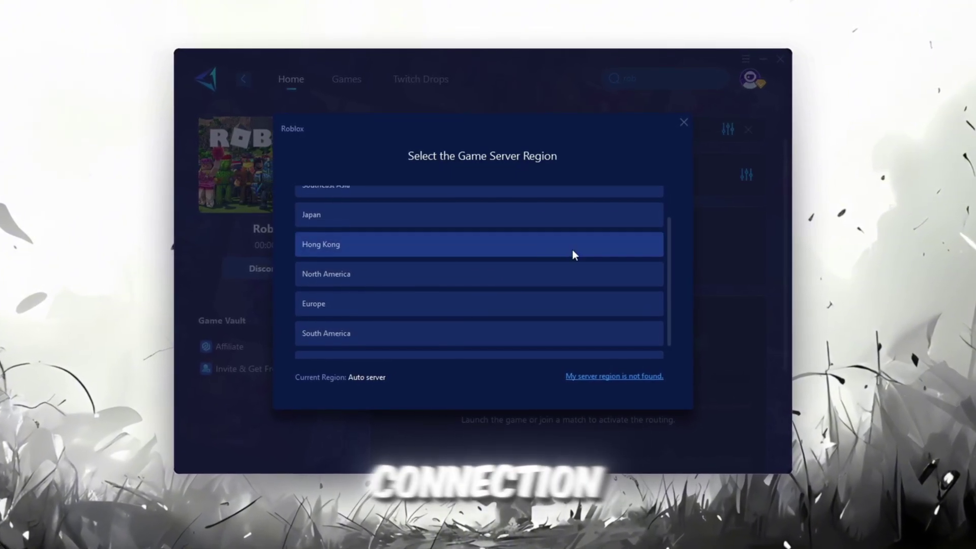
click(686, 123)
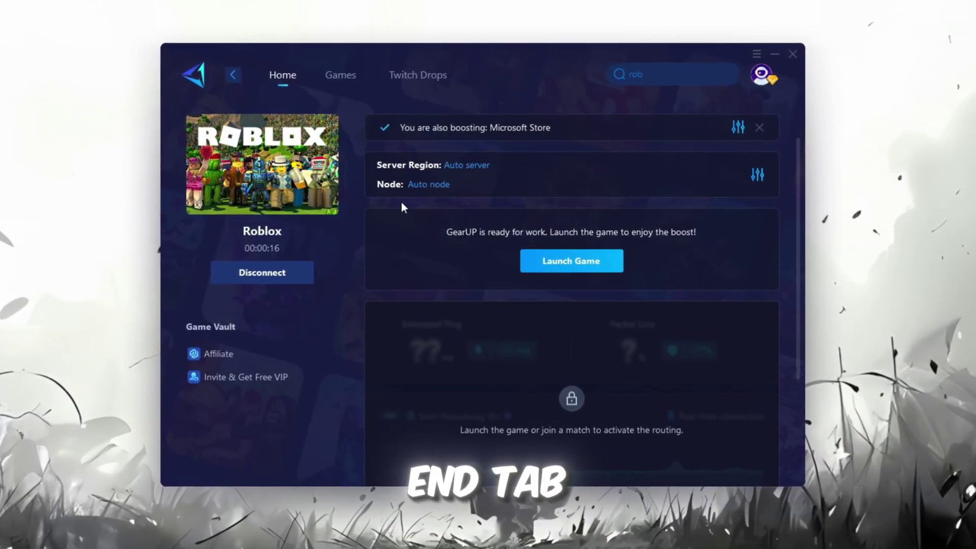
click(441, 184)
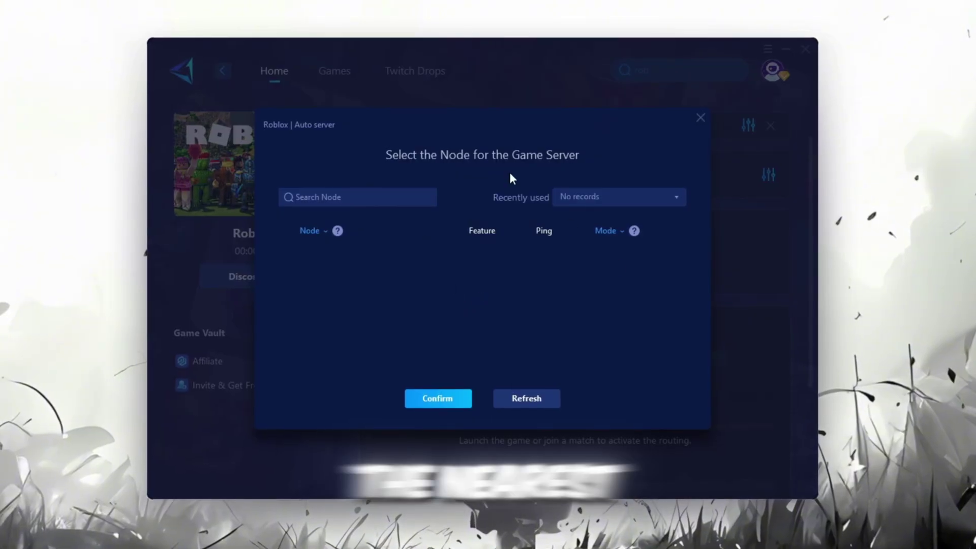
scroll(486, 283, down, 3)
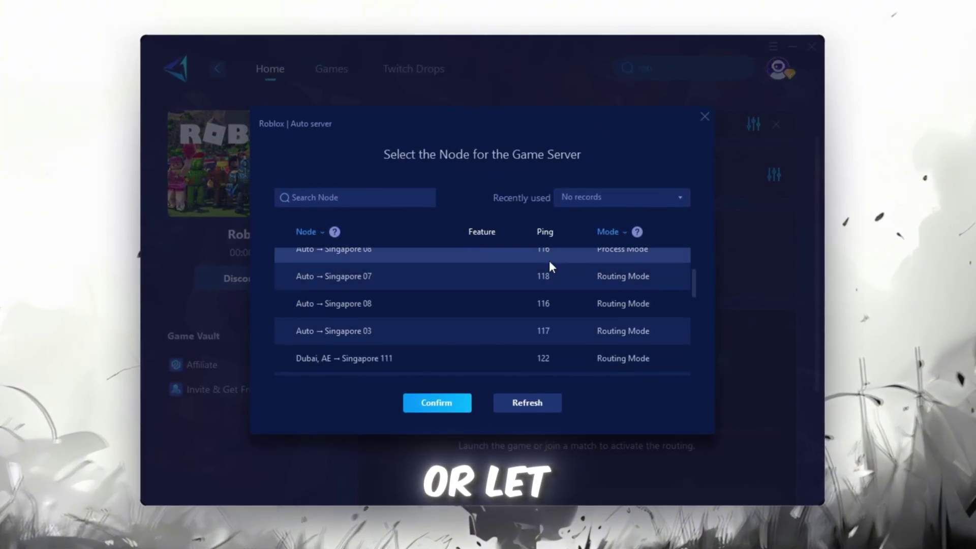
click(706, 118)
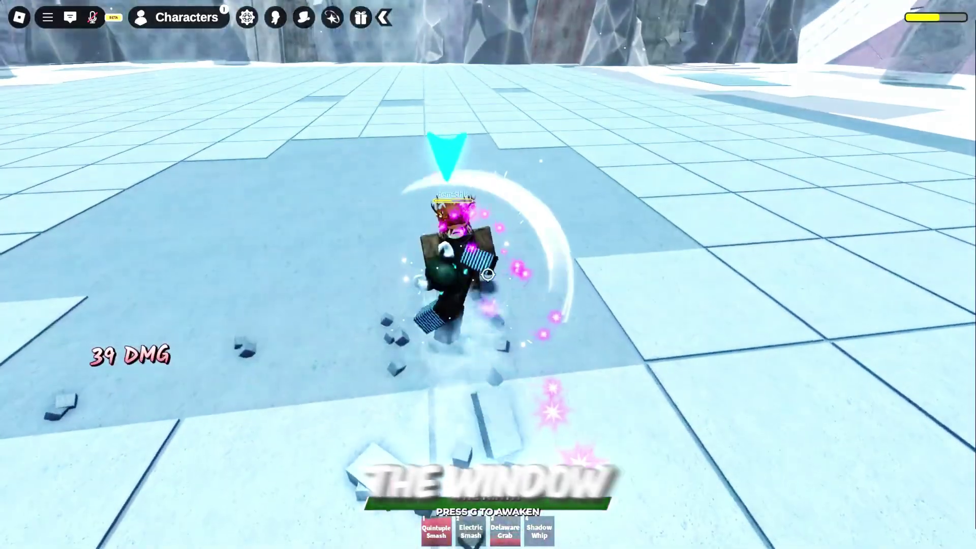
key(3)
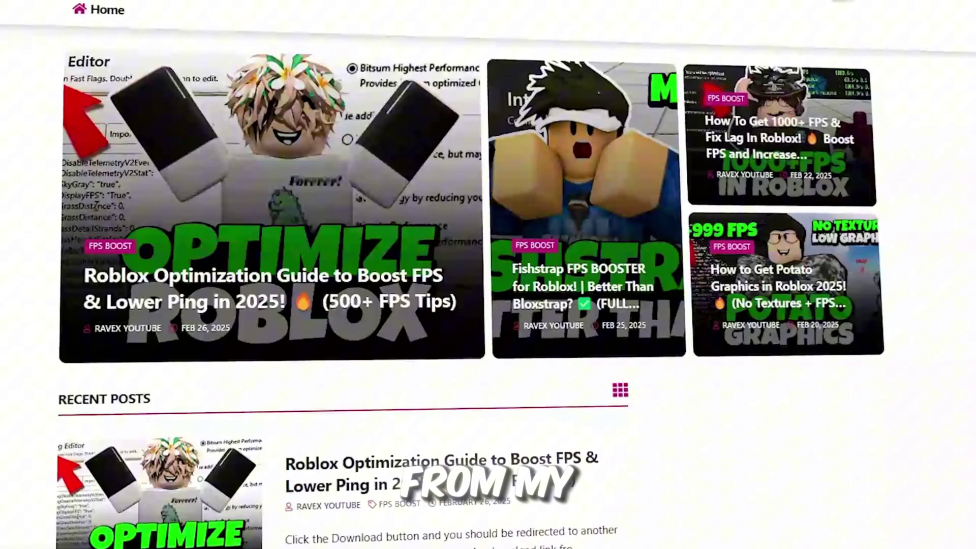
Look through the recent FPS boost posts on the download website
scroll(487, 275, down, 3)
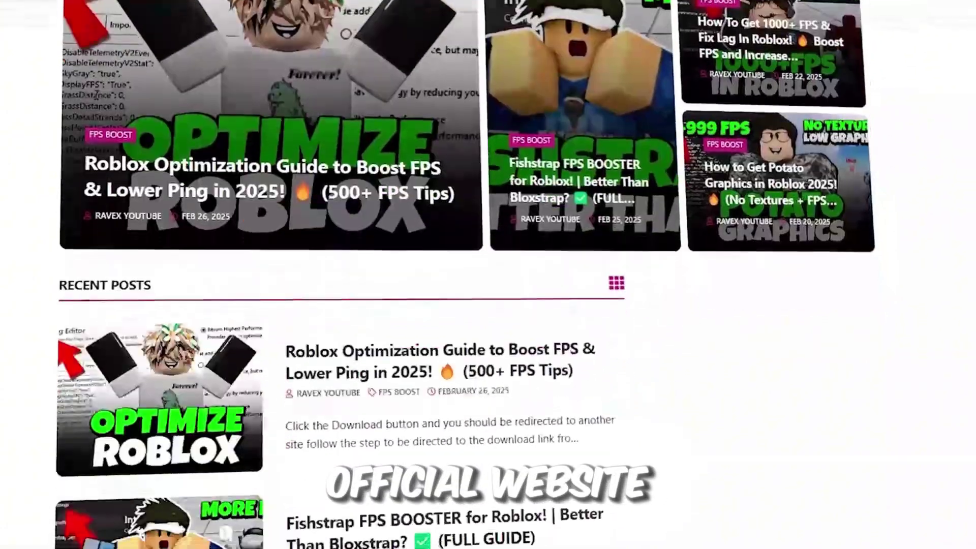
scroll(488, 274, down, 10)
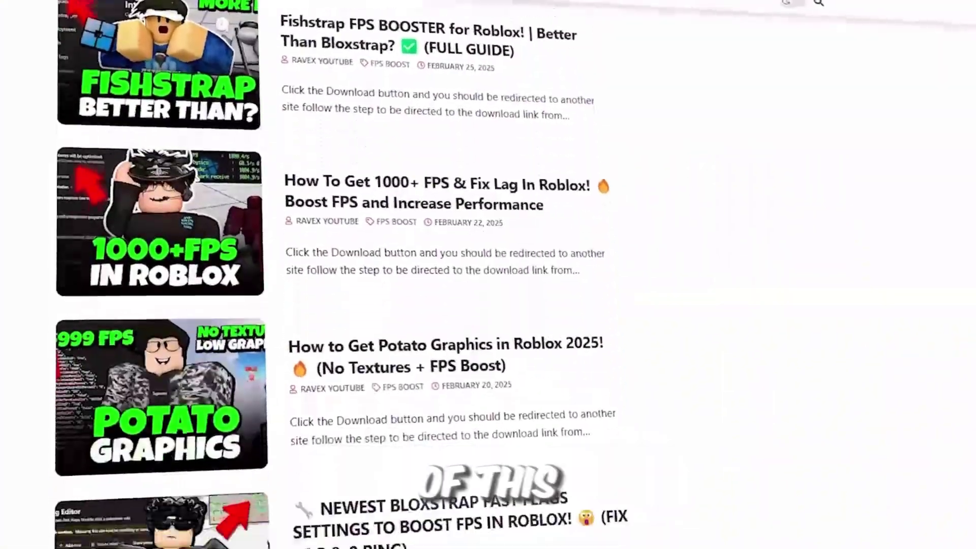
scroll(488, 274, down, 3)
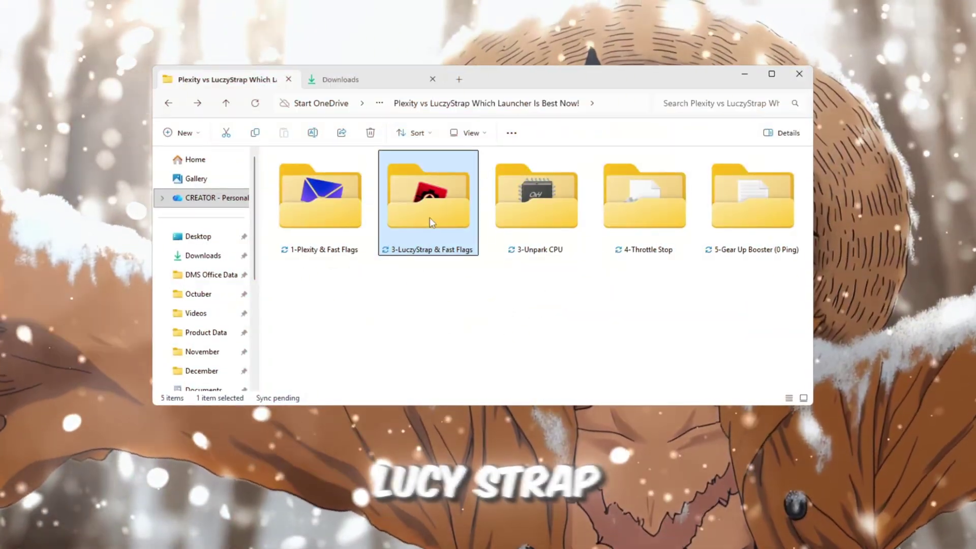
Open the 3-LuczyStrap & Fast Flags folder, minimize it, and launch Luczystrap through Windows search
double_click(429, 218)
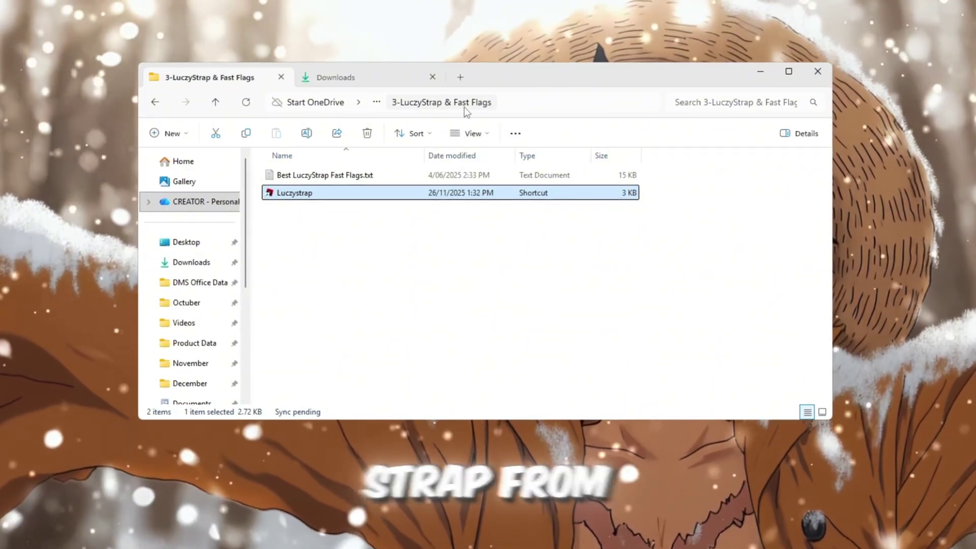
click(761, 71)
key(super)
text(LK)
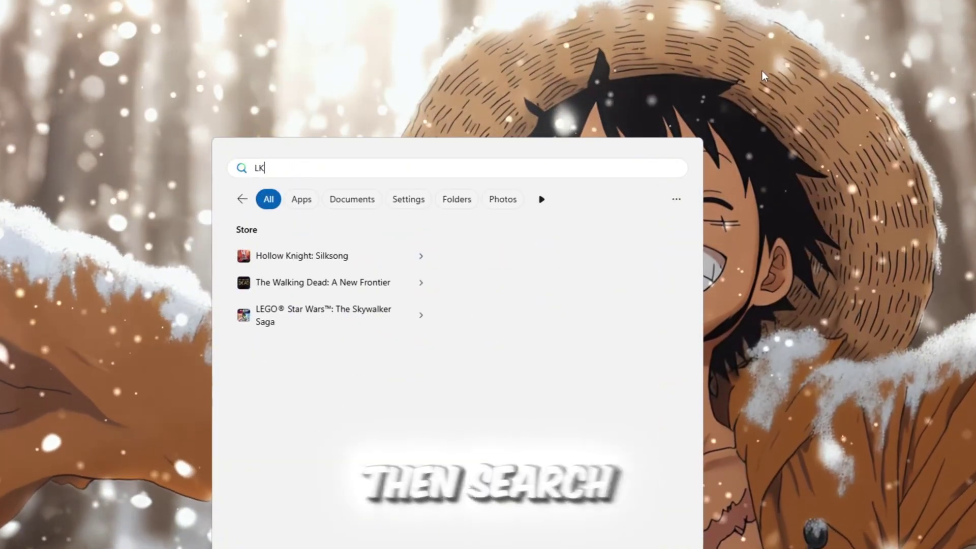
text(uczystrap)
key(Return)
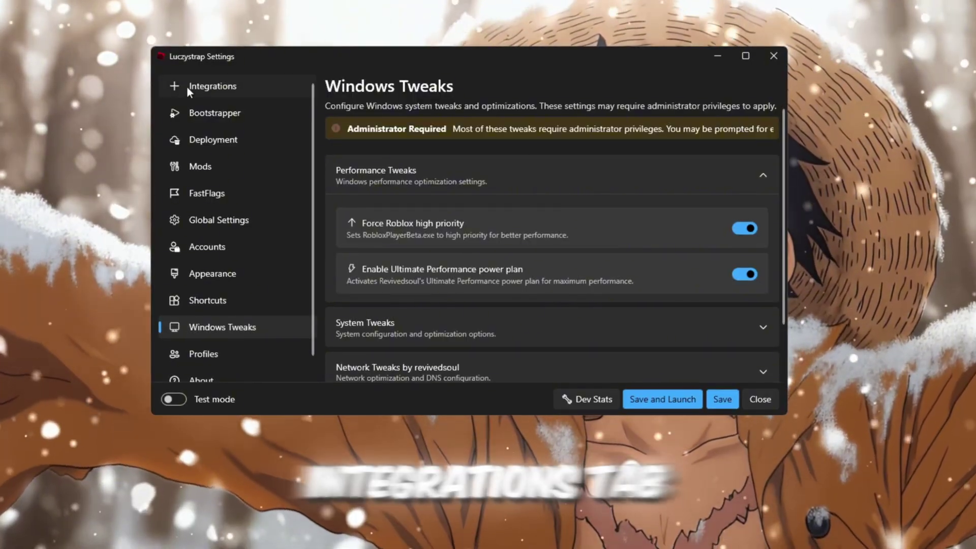
Examine Luczystrap's integration options and the bootstrapper's background update and cleaner settings
click(187, 87)
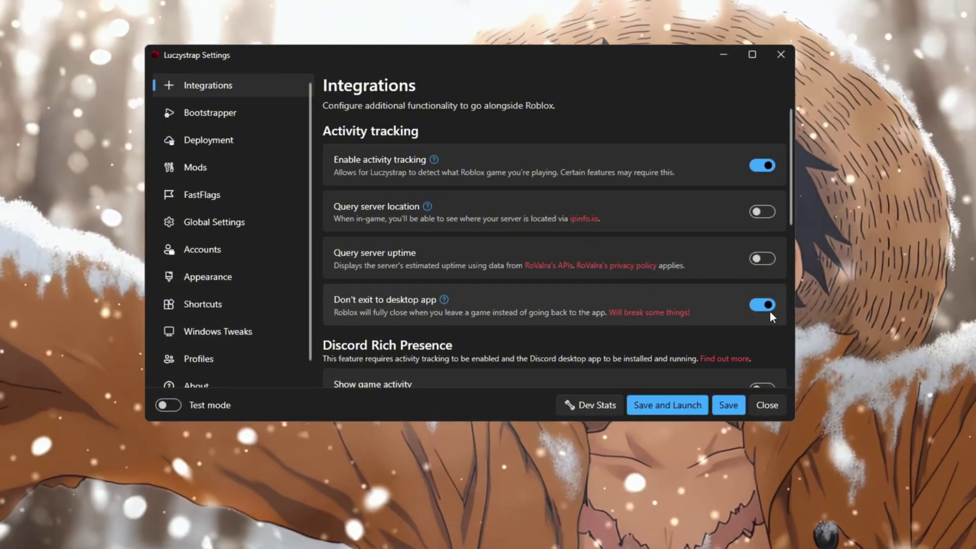
click(237, 114)
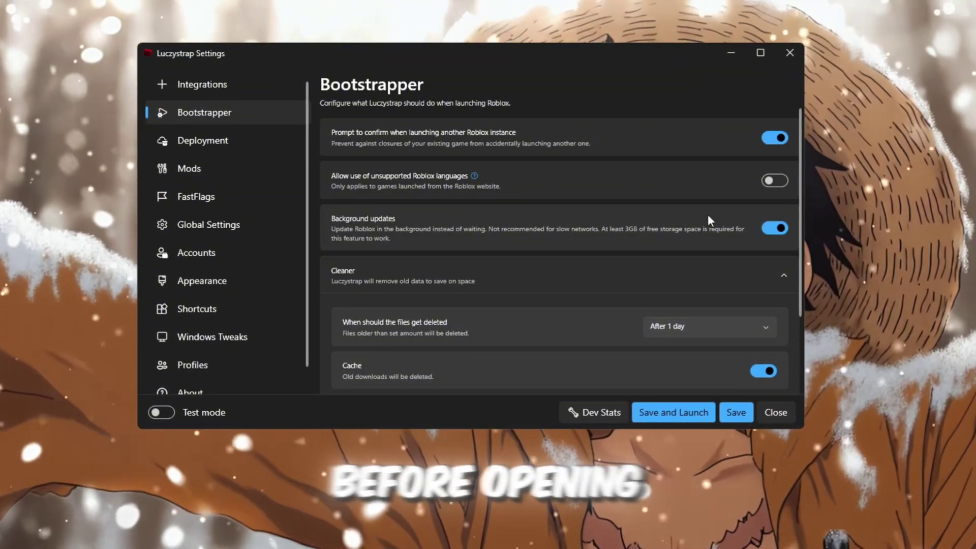
scroll(497, 228, down, 2)
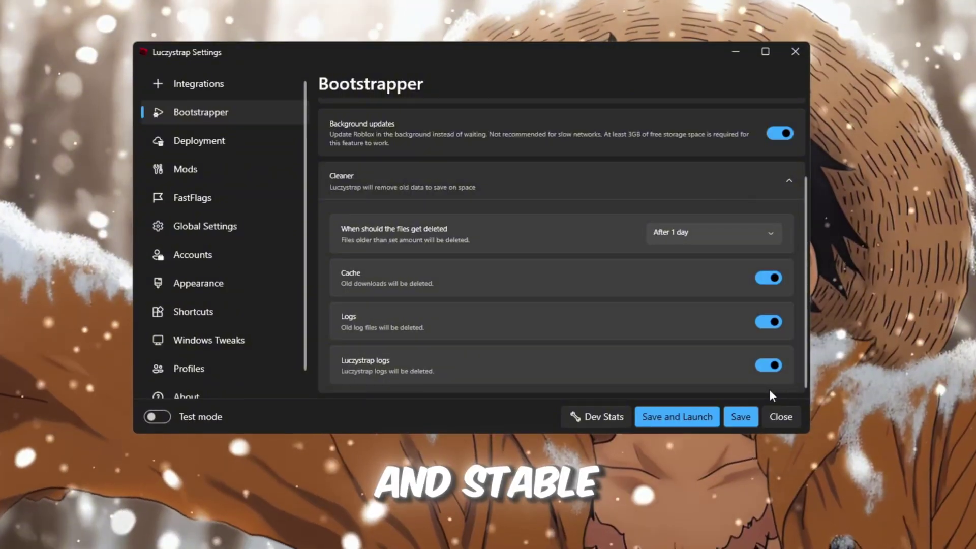
Open Luczystrap's Fast Flag Editor and start adding new flags by JSON import
click(209, 197)
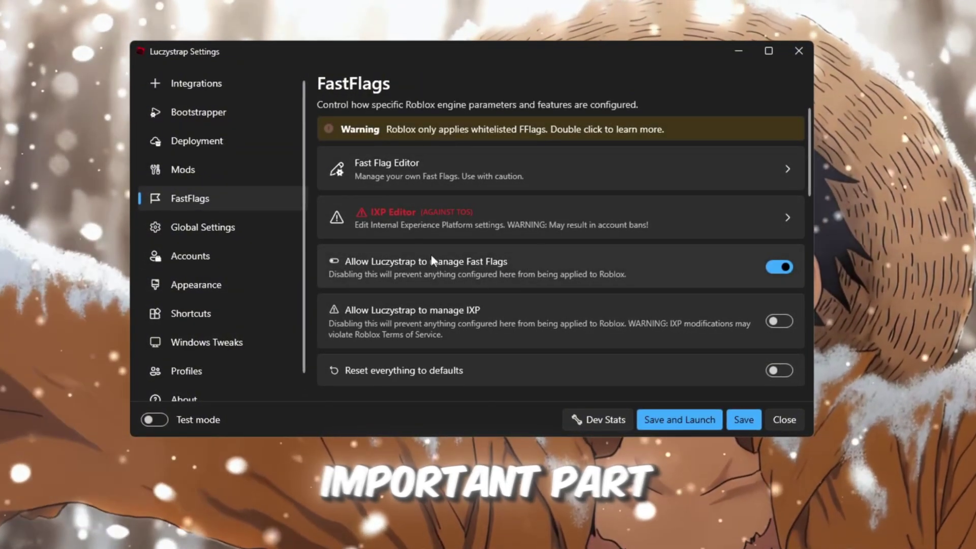
click(412, 171)
click(418, 169)
click(460, 225)
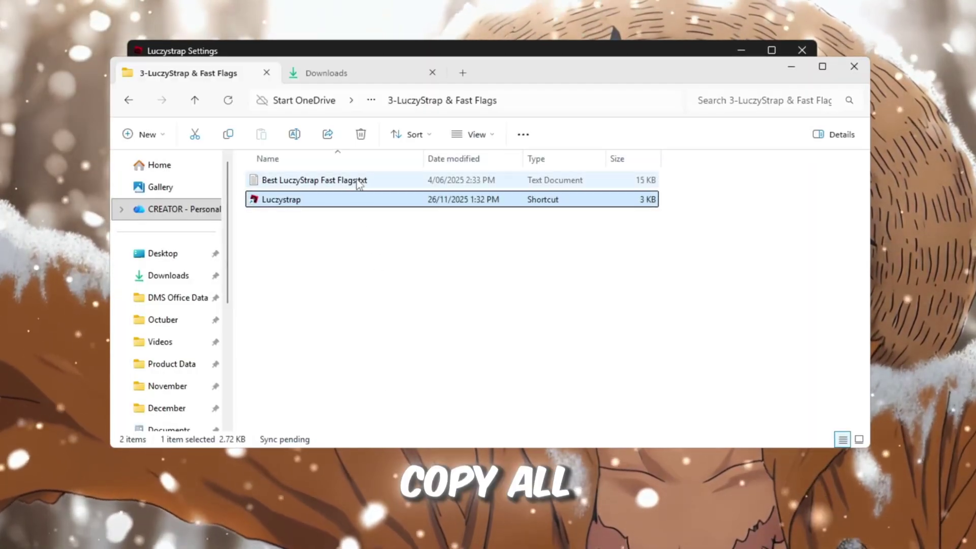
Copy the entire contents of Best LuczyStrap Fast Flags.txt
double_click(360, 181)
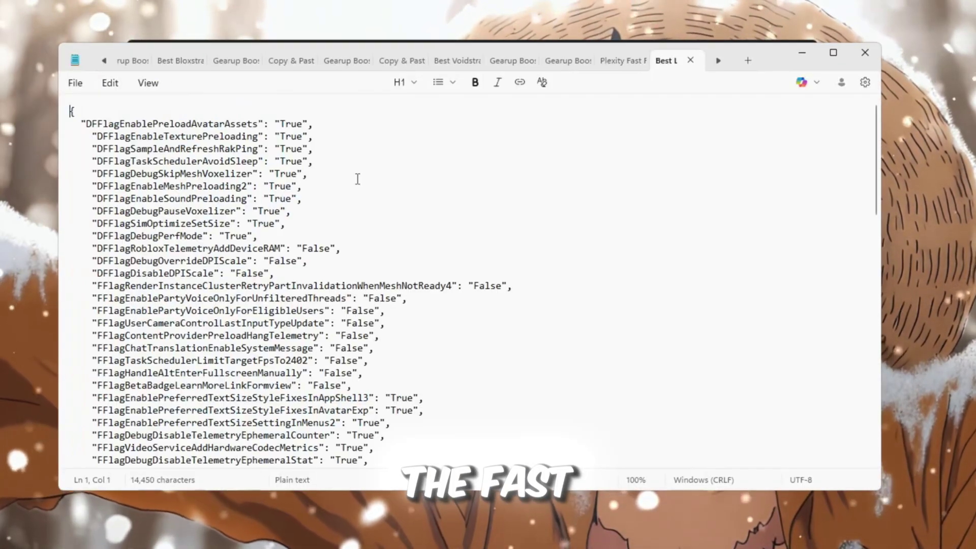
key(ctrl+a)
right_click(193, 141)
click(264, 170)
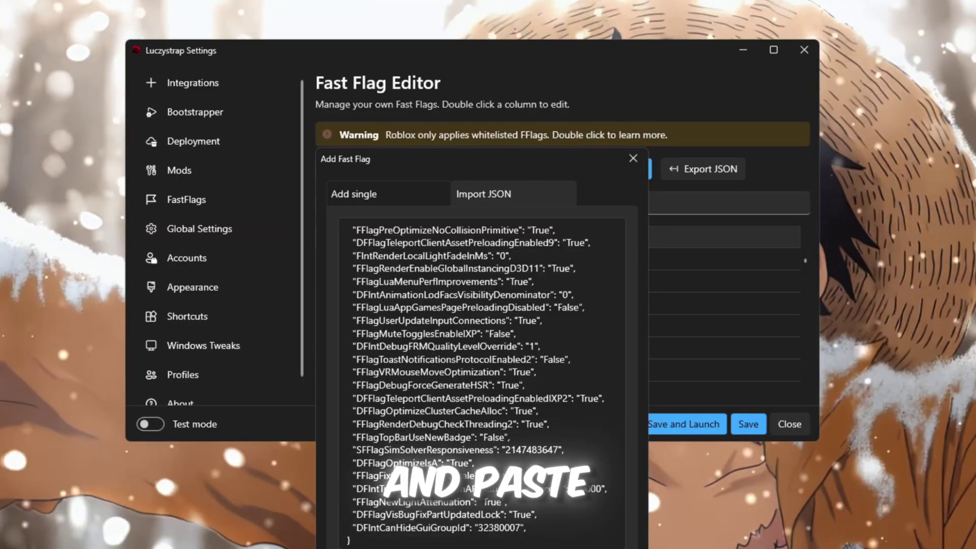
Import the copied flags as JSON, overwriting the conflicting values, then save the settings and look through the flag list
click(511, 358)
click(510, 356)
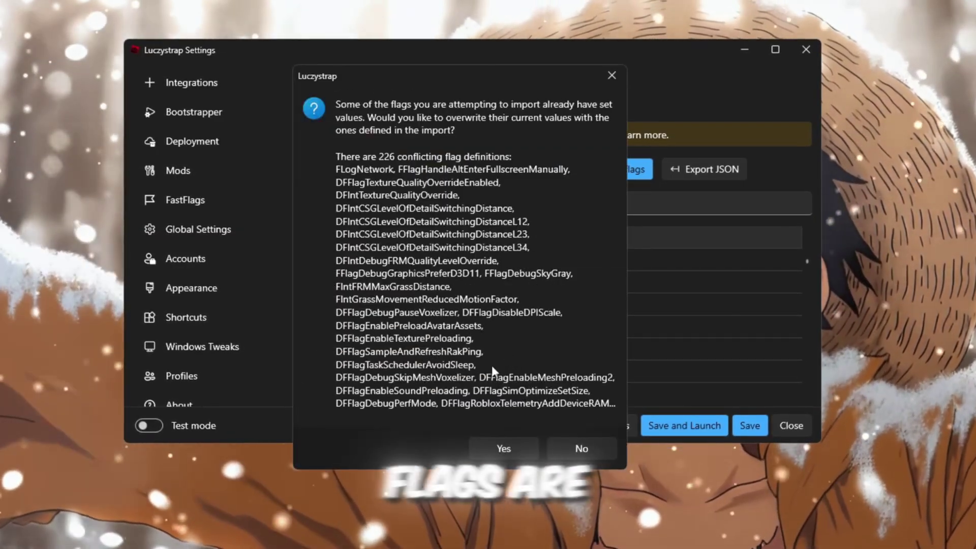
click(500, 450)
click(750, 426)
scroll(654, 327, down, 5)
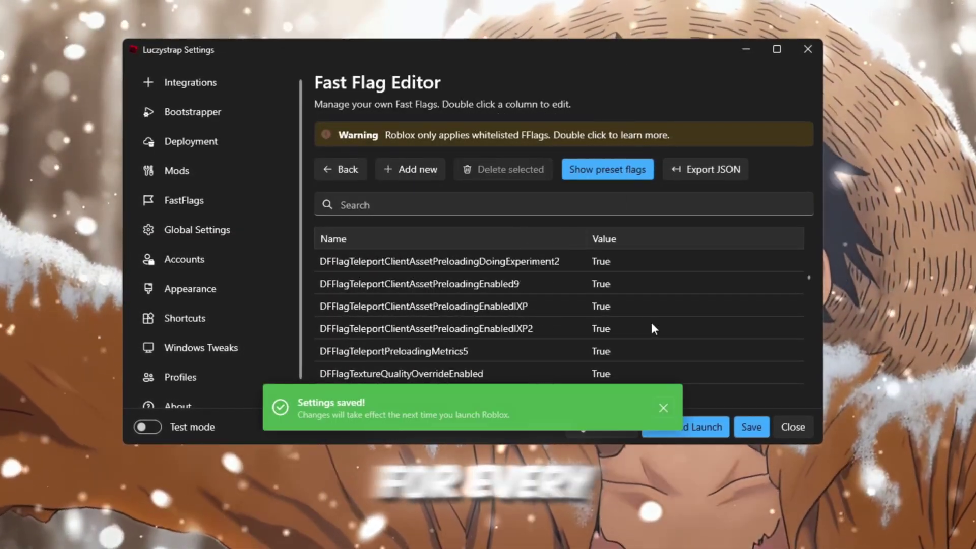
scroll(652, 328, down, 15)
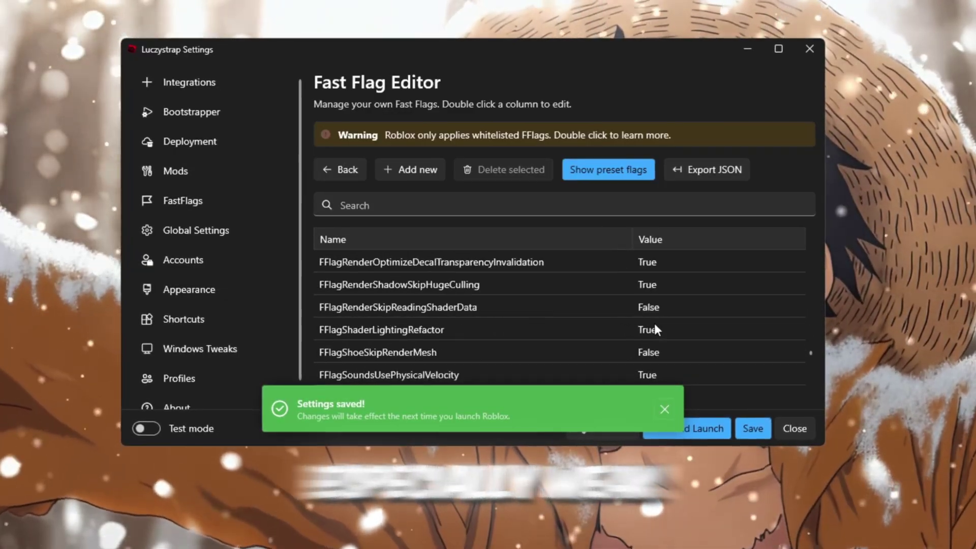
scroll(656, 330, down, 5)
Examine Luczystrap's FastFlags presets for geometry, rendering and textures, and its Global Settings for graphics quality, framerate limit and interface
click(195, 202)
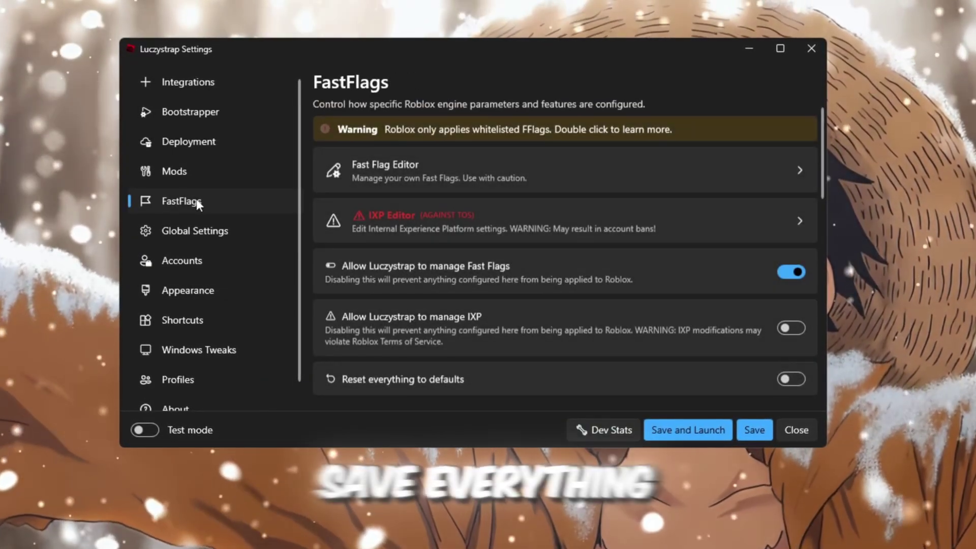
scroll(666, 278, down, 5)
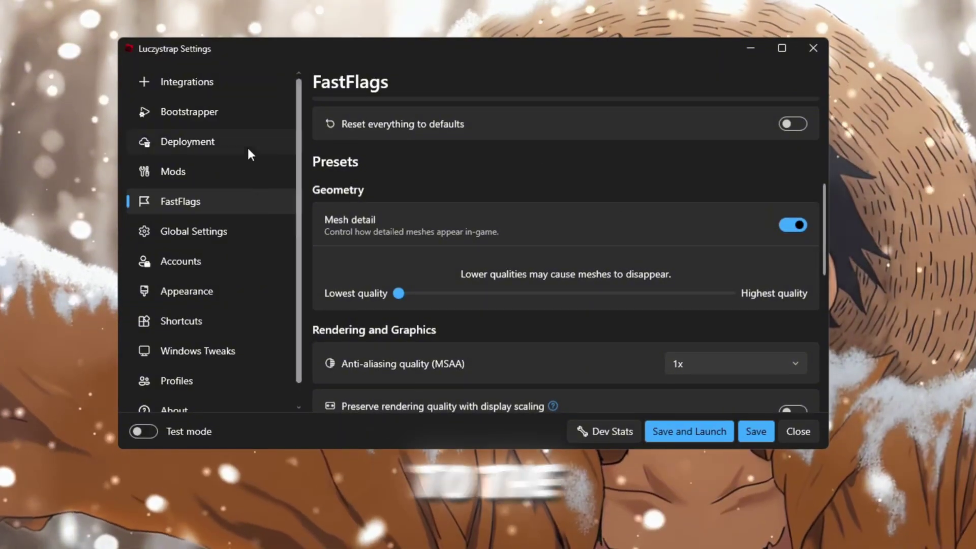
scroll(485, 181, down, 1)
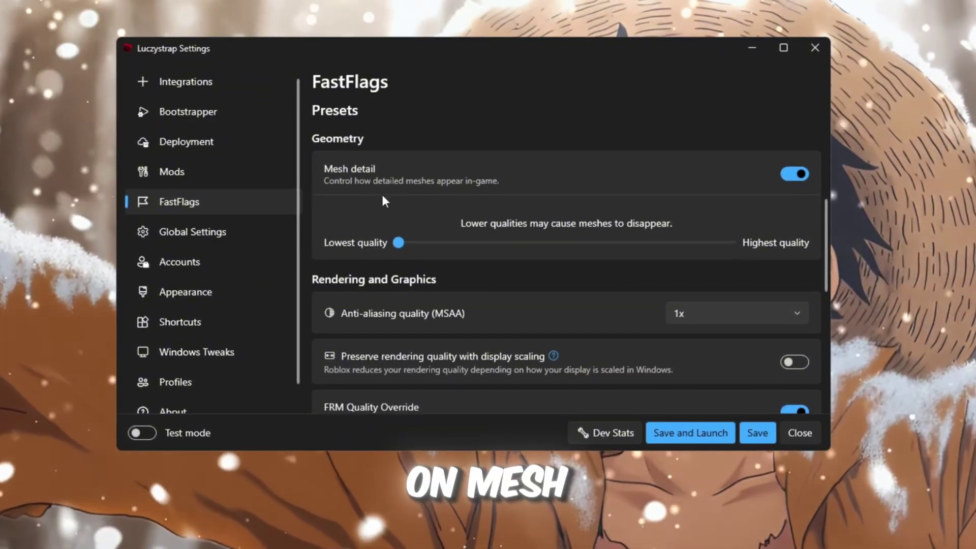
scroll(597, 188, down, 2)
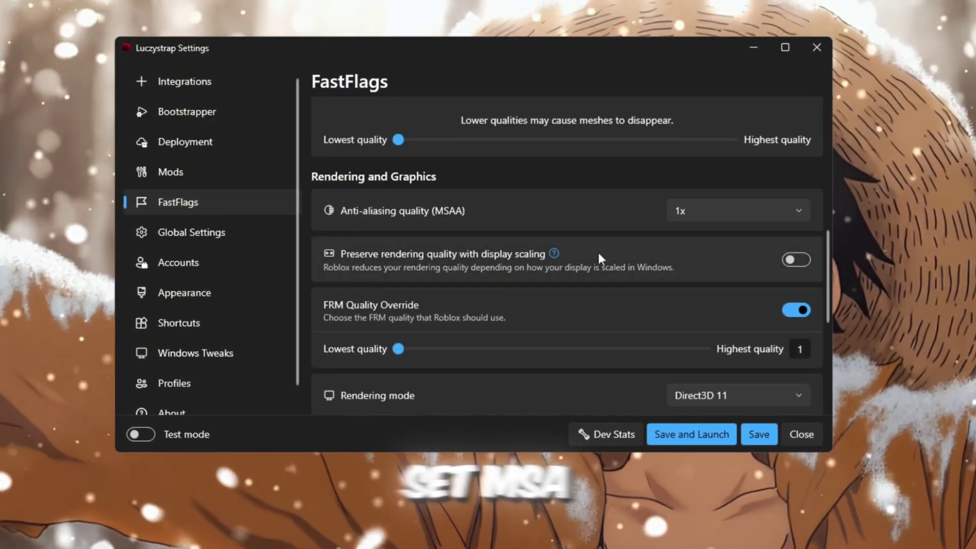
scroll(495, 215, down, 3)
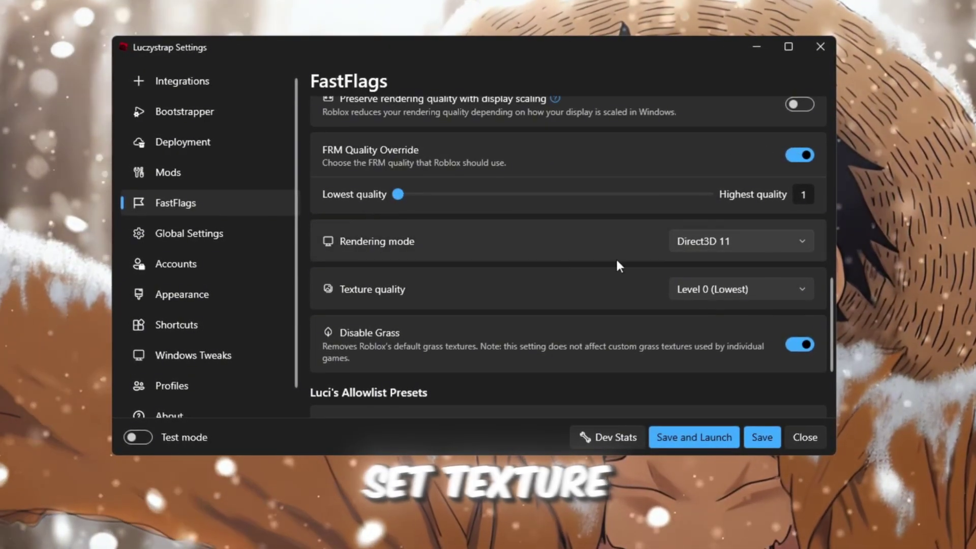
click(158, 234)
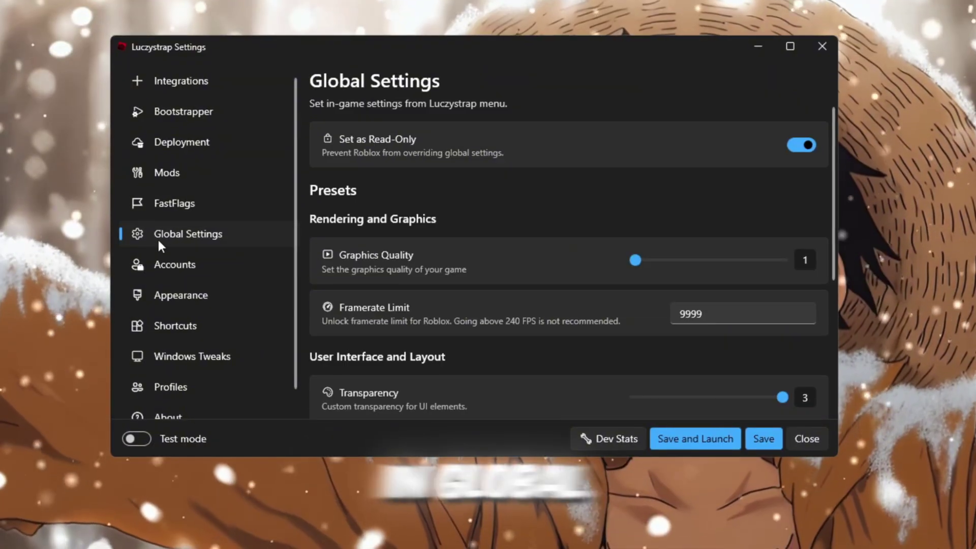
scroll(398, 212, down, 2)
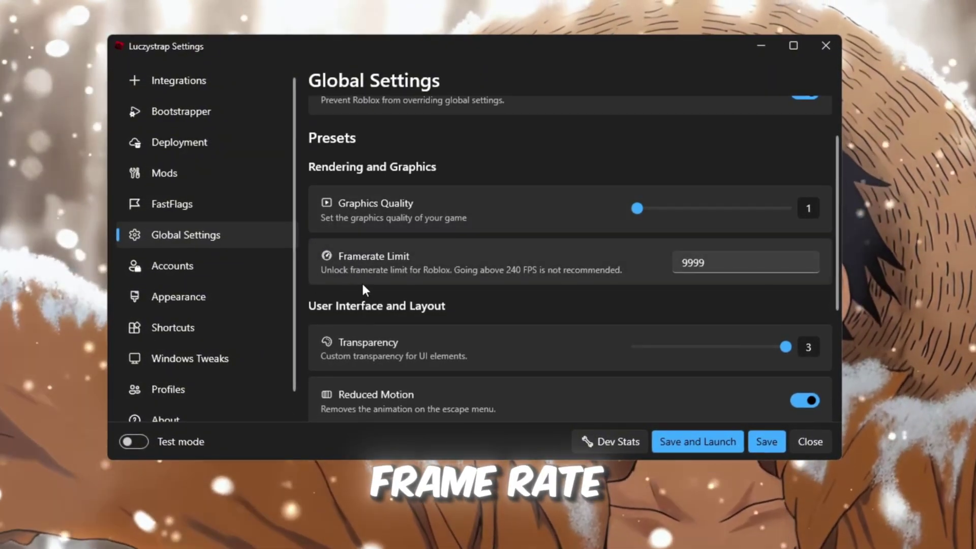
scroll(553, 270, down, 4)
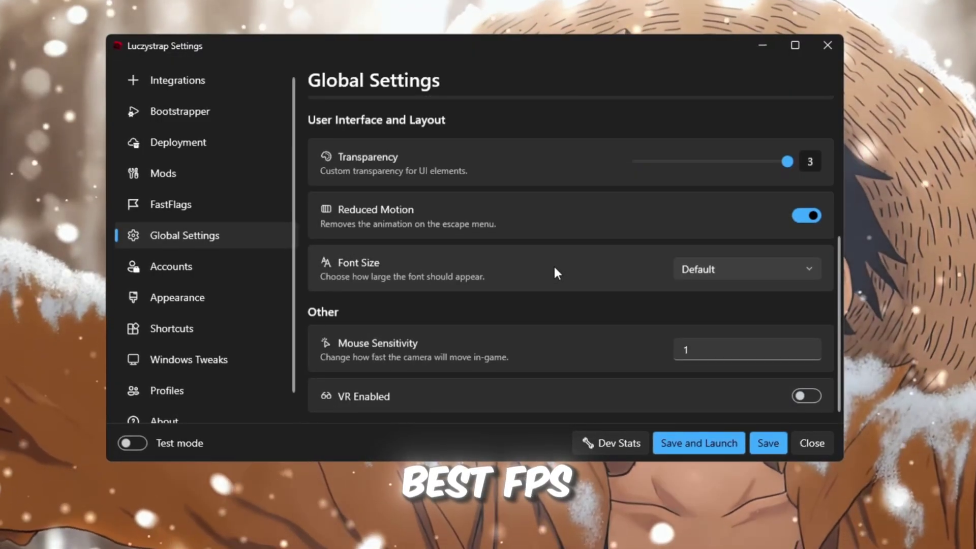
Review Luczystrap's Windows performance tweaks, expand the System Tweaks and Network Tweaks groups to check their options, and save the settings
click(172, 360)
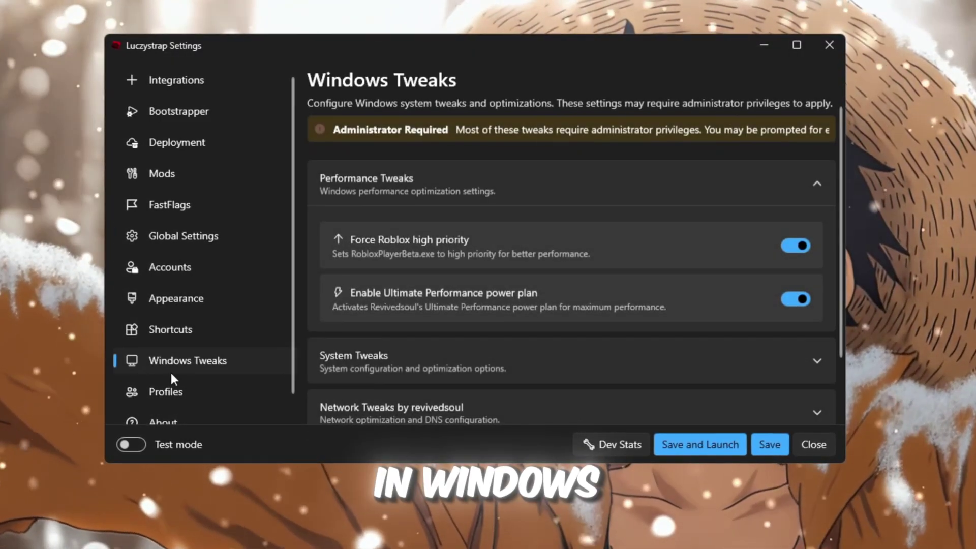
scroll(661, 270, down, 2)
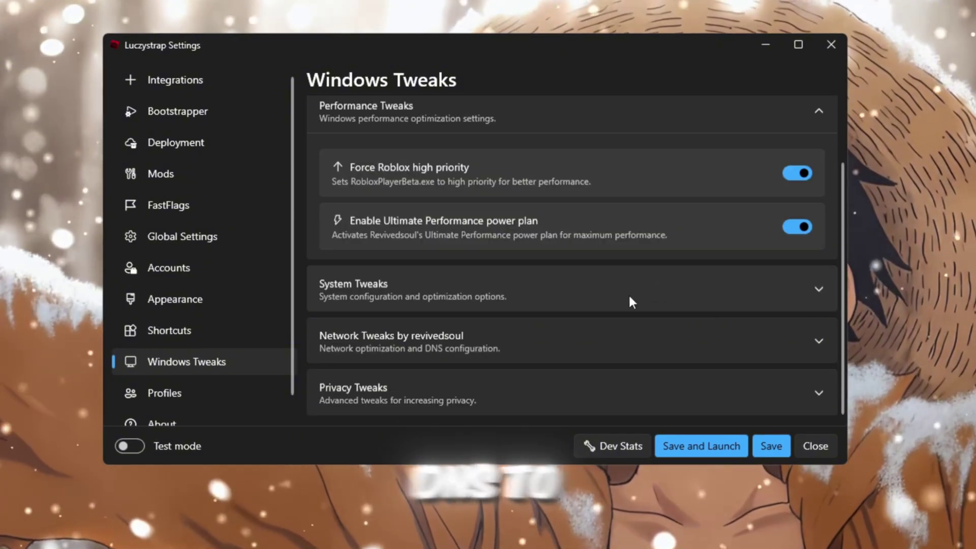
click(563, 282)
scroll(563, 288, down, 3)
click(567, 344)
scroll(564, 335, down, 4)
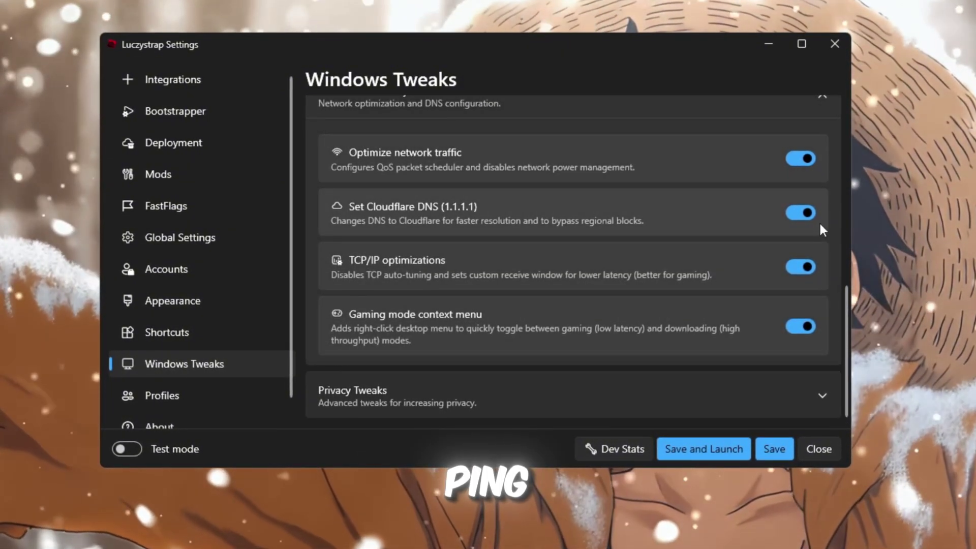
scroll(819, 221, up, 6)
scroll(819, 222, up, 1)
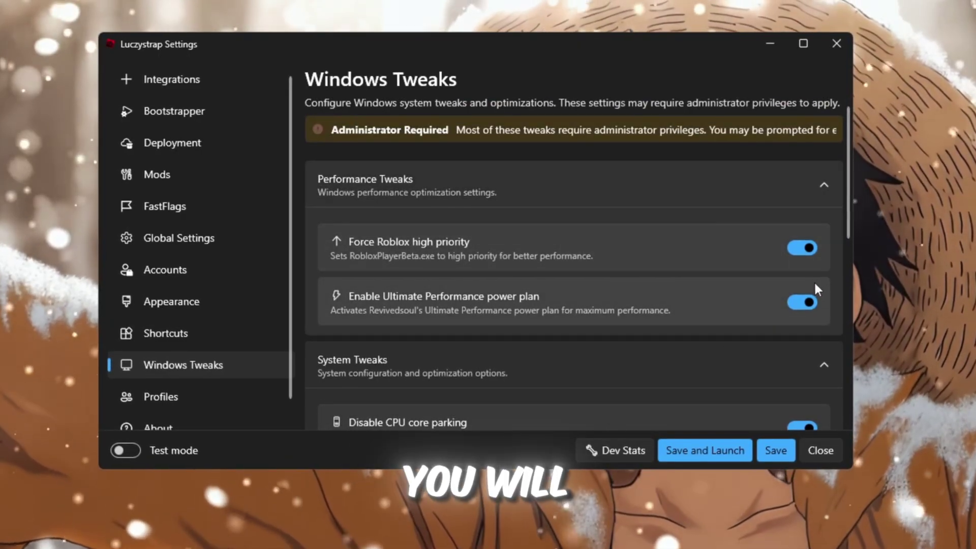
scroll(813, 281, down, 7)
scroll(833, 290, down, 2)
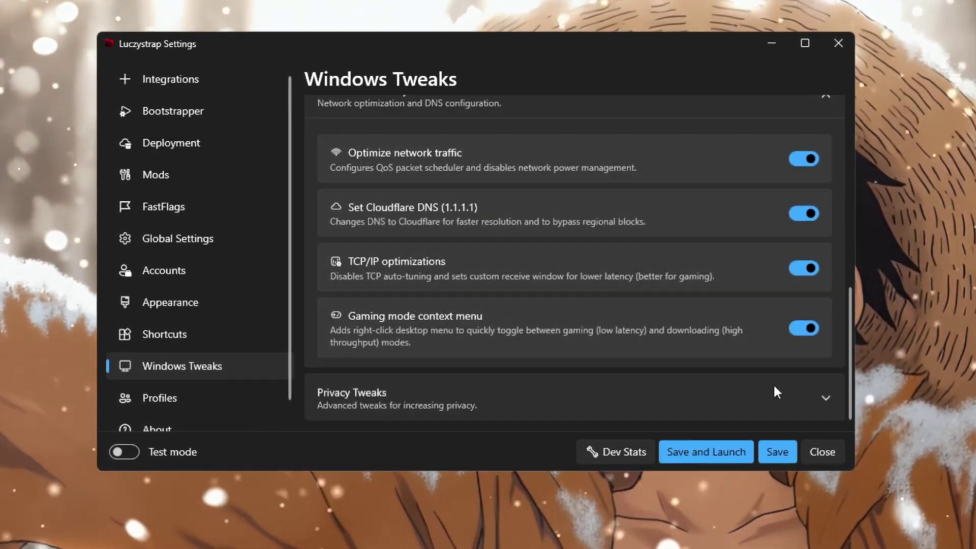
click(785, 461)
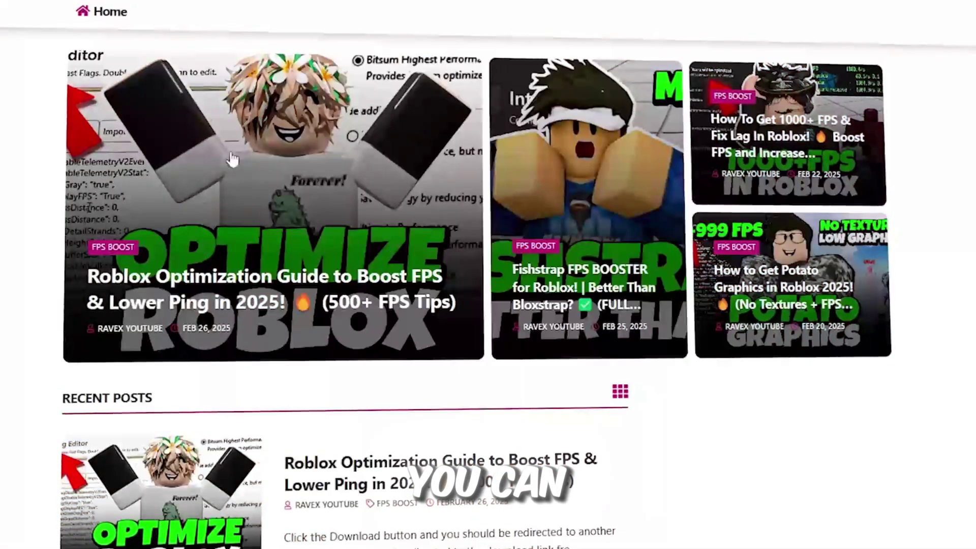
scroll(487, 275, down, 4)
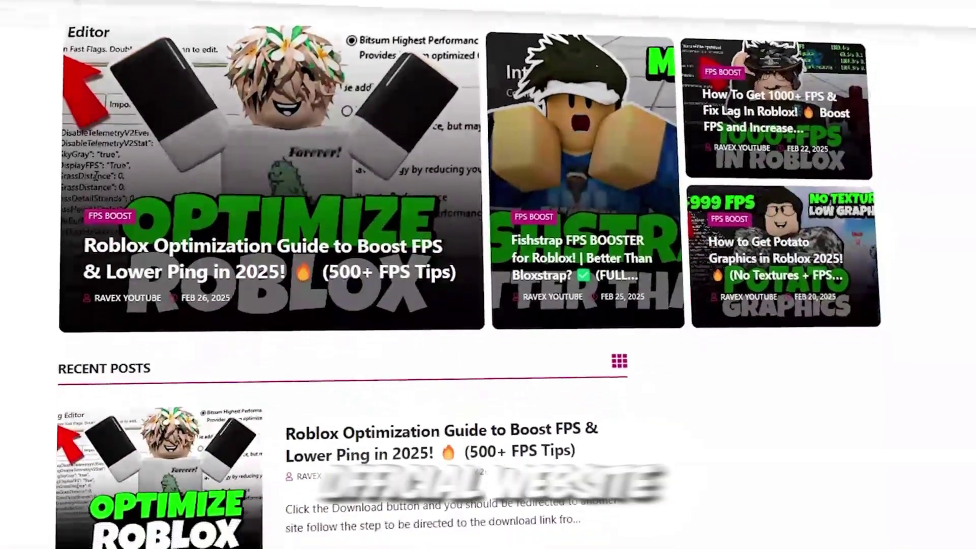
scroll(488, 275, down, 10)
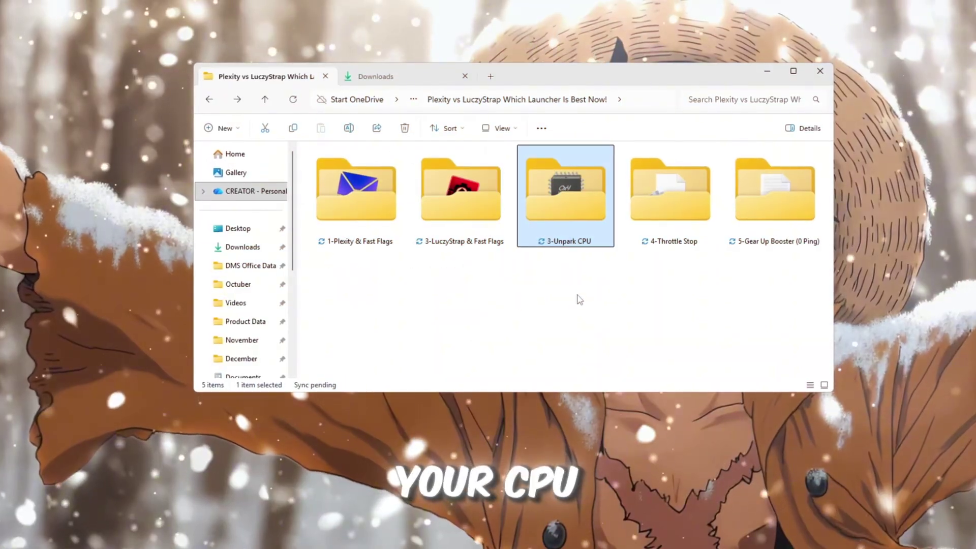
Launch UnparkCpu.exe from the 3-Unpark CPU folder and allow it to run
double_click(559, 193)
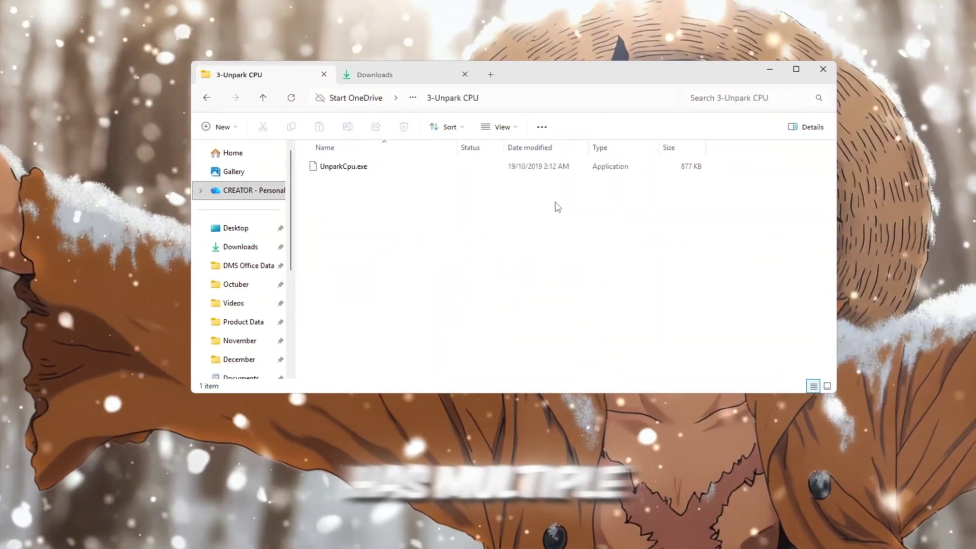
click(357, 167)
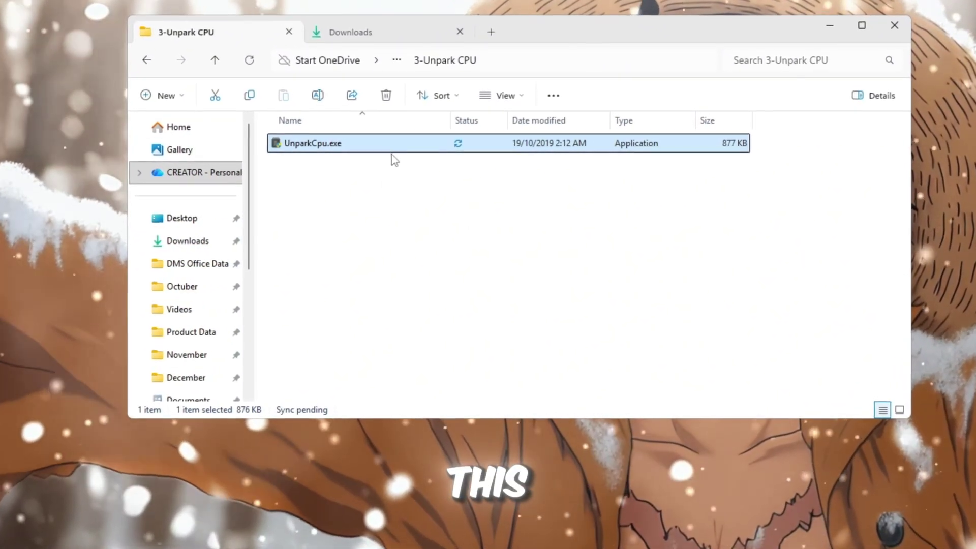
right_click(392, 147)
click(407, 263)
click(477, 375)
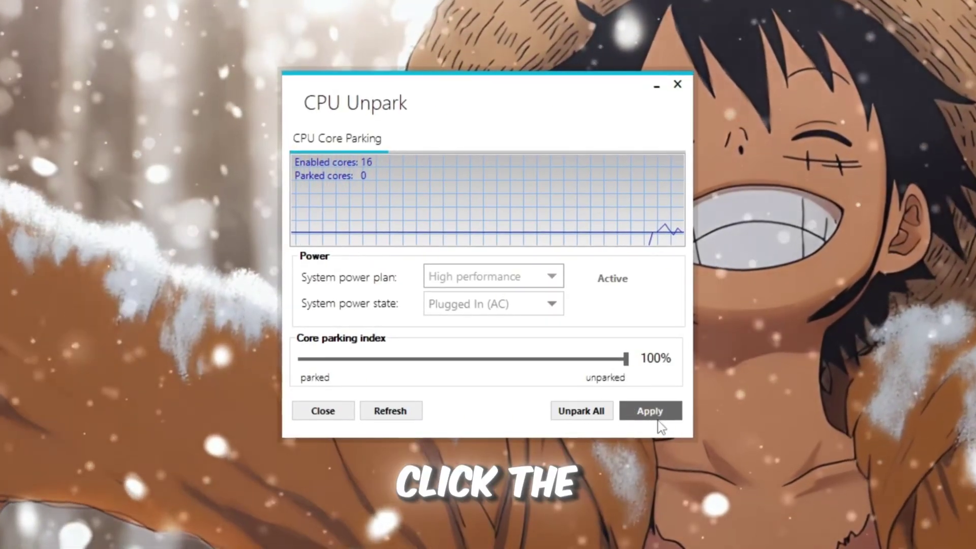
Unpark all CPU cores, keep the core parking index at 100%, and apply the changes
click(592, 424)
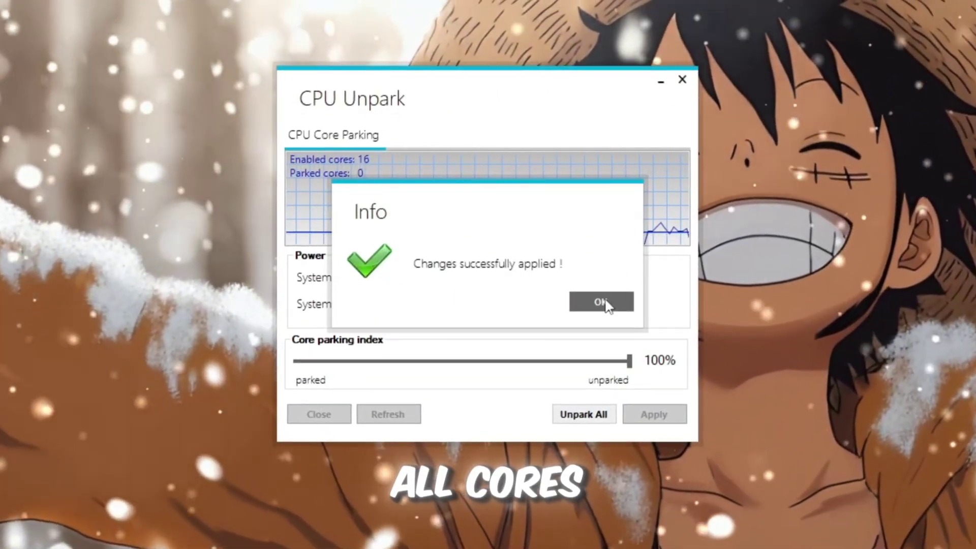
click(591, 302)
drag(632, 362, 736, 335)
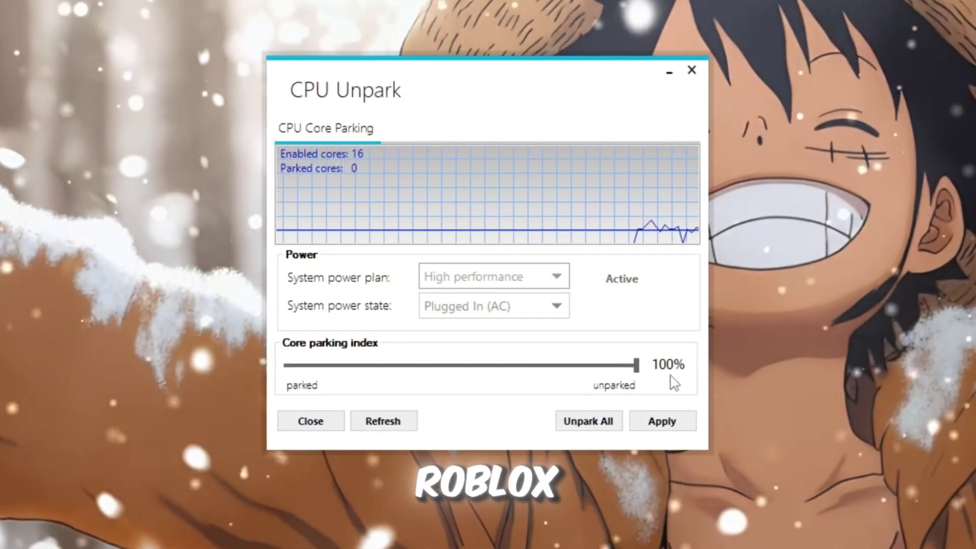
click(672, 421)
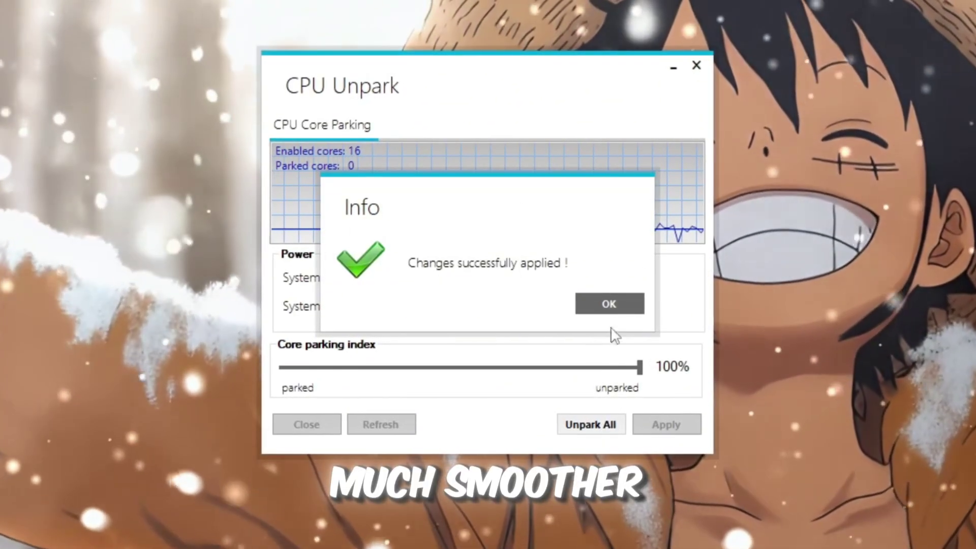
click(609, 303)
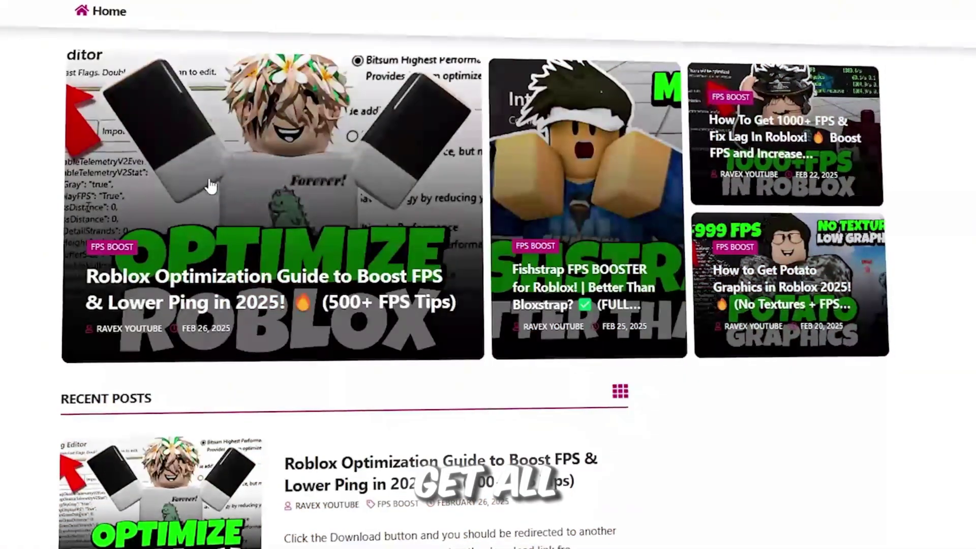
scroll(390, 255, down, 3)
scroll(487, 275, down, 10)
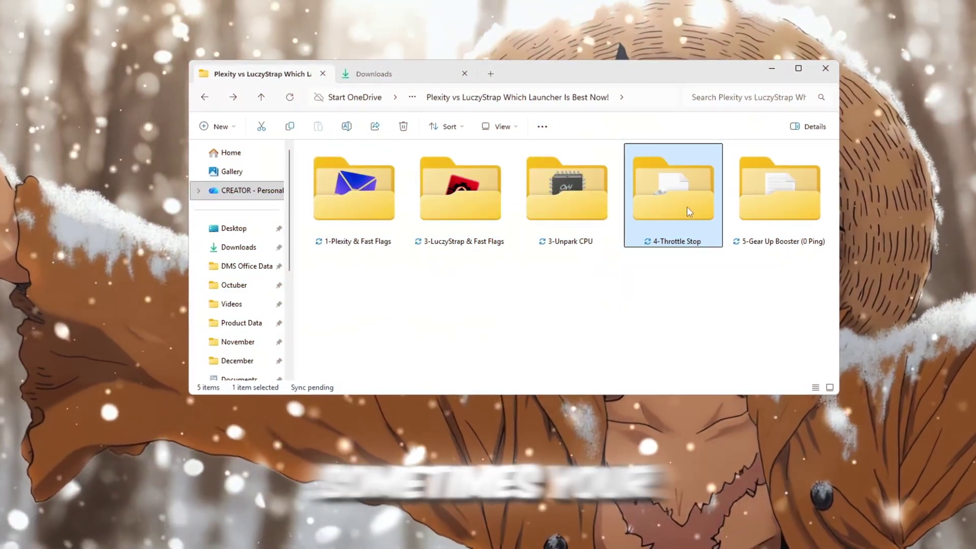
Launch ThrottleStop.exe from the 4-Throttle Stop folder and allow it to make changes to the device
double_click(687, 211)
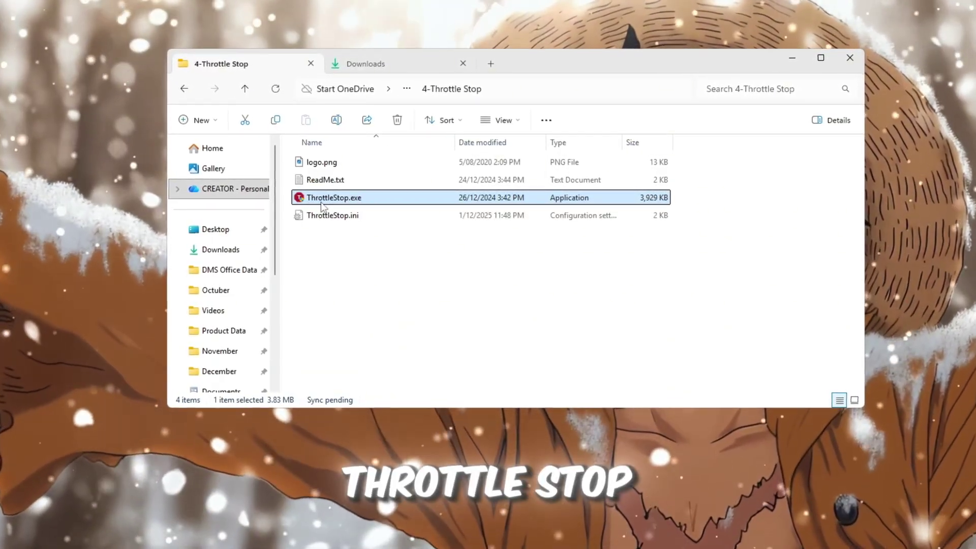
mouse_move(319, 202)
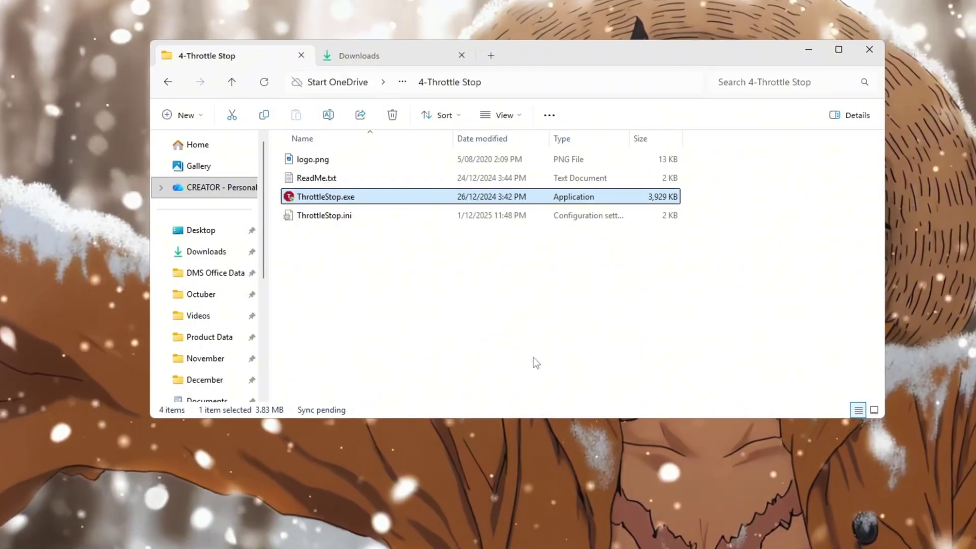
double_click(339, 202)
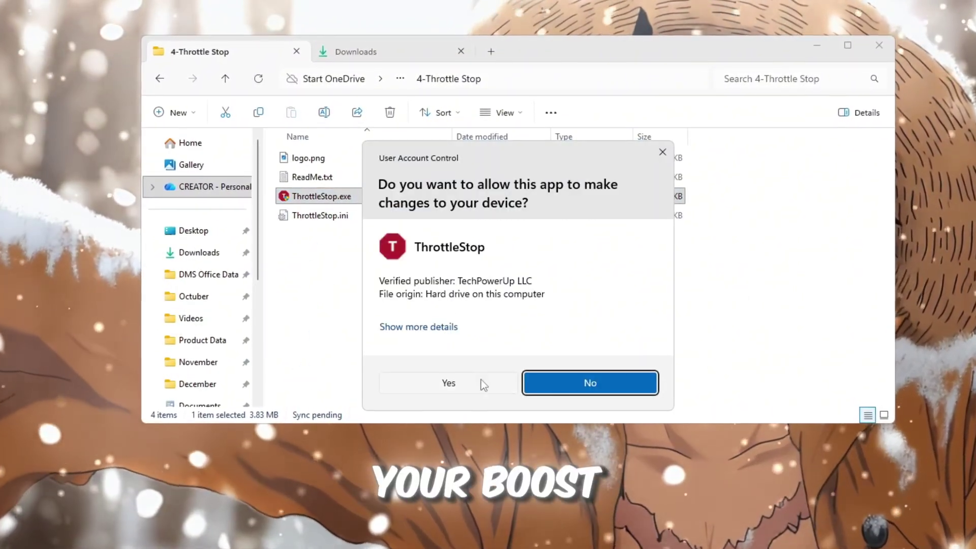
click(483, 385)
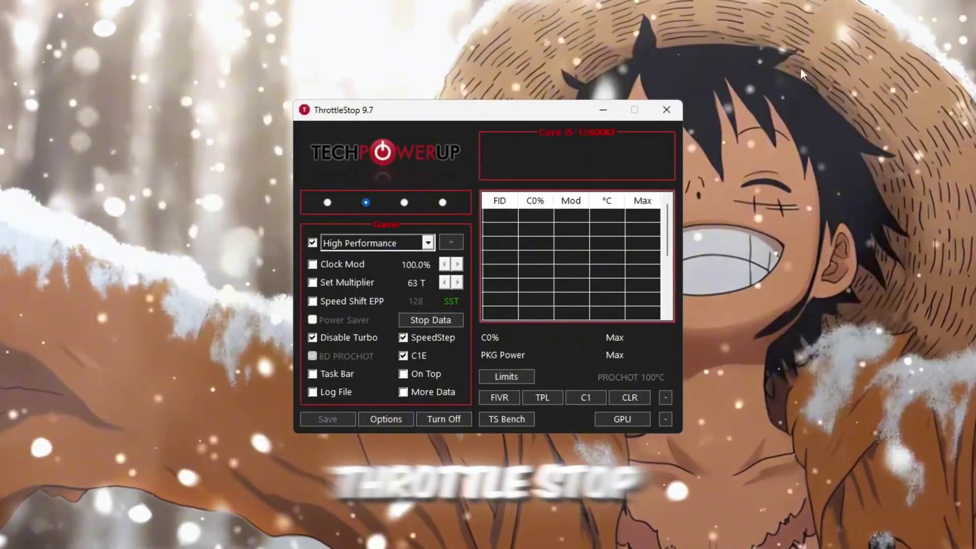
Select ThrottleStop's Game profile and set its power plan to High Performance
drag(529, 110, 529, 78)
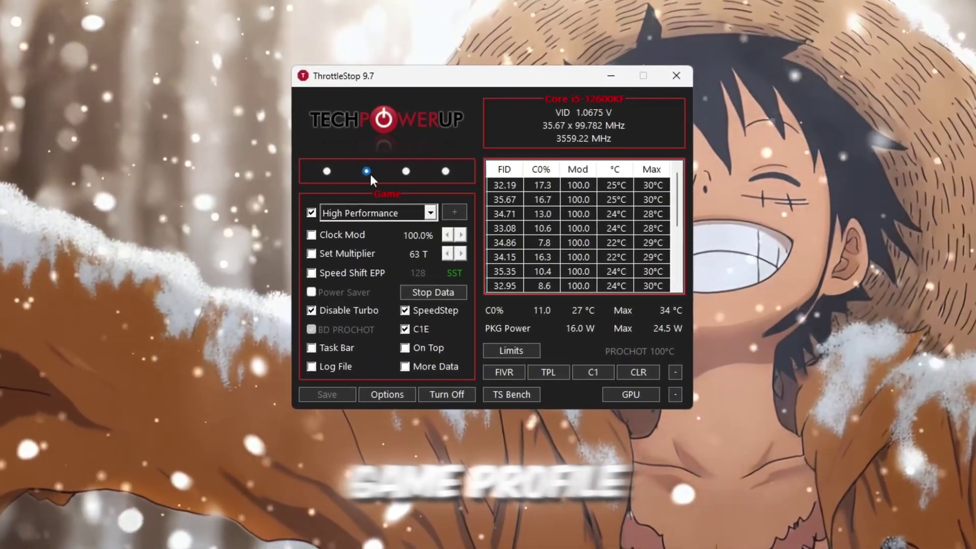
click(368, 171)
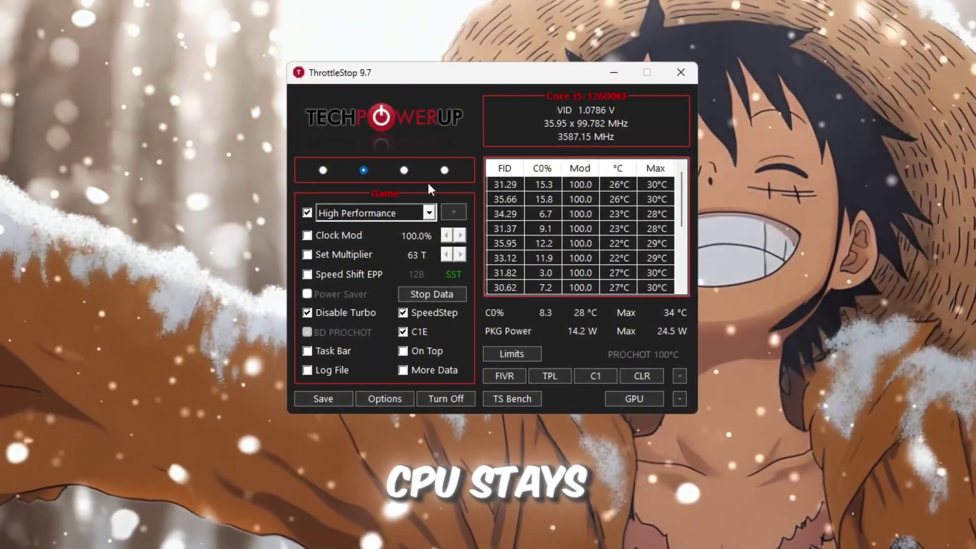
click(429, 213)
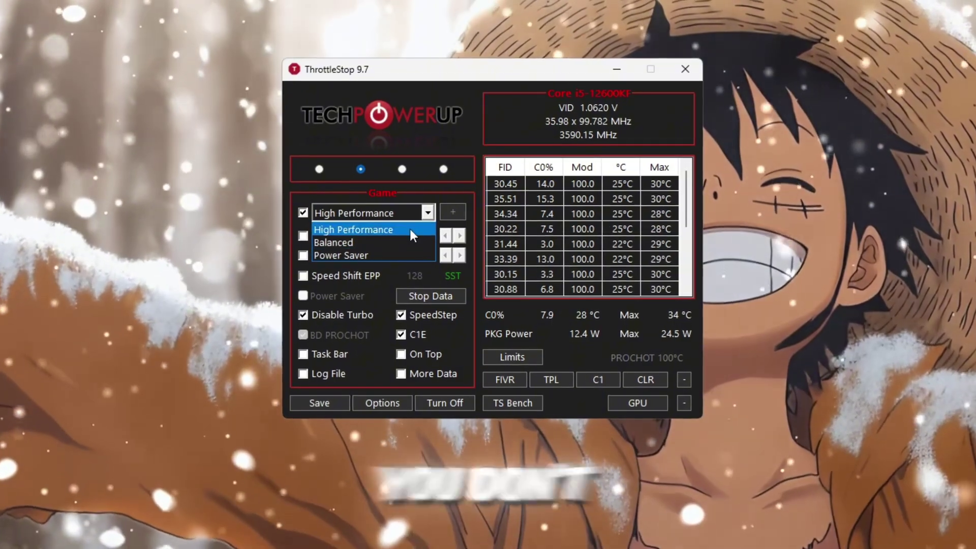
click(409, 230)
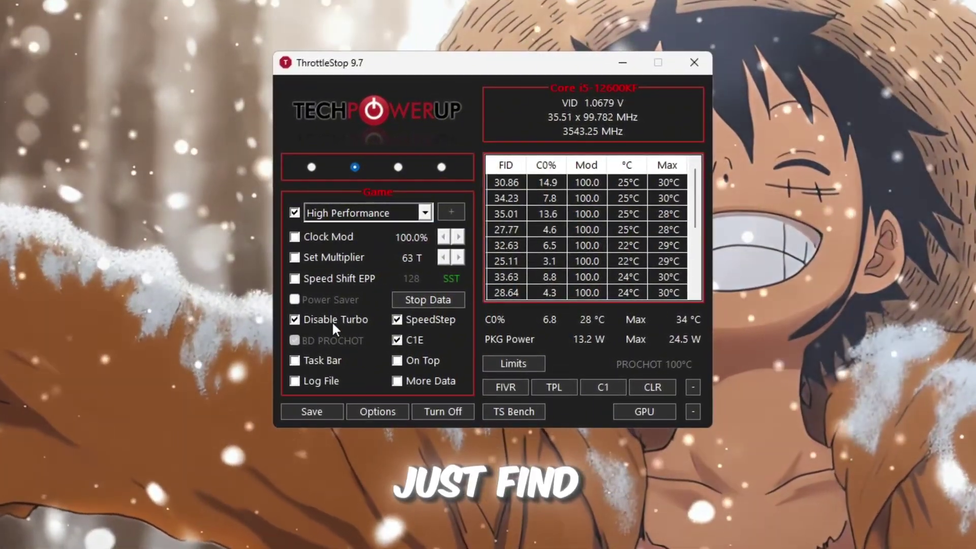
Switch ThrottleStop off and back on, and save its settings
click(457, 420)
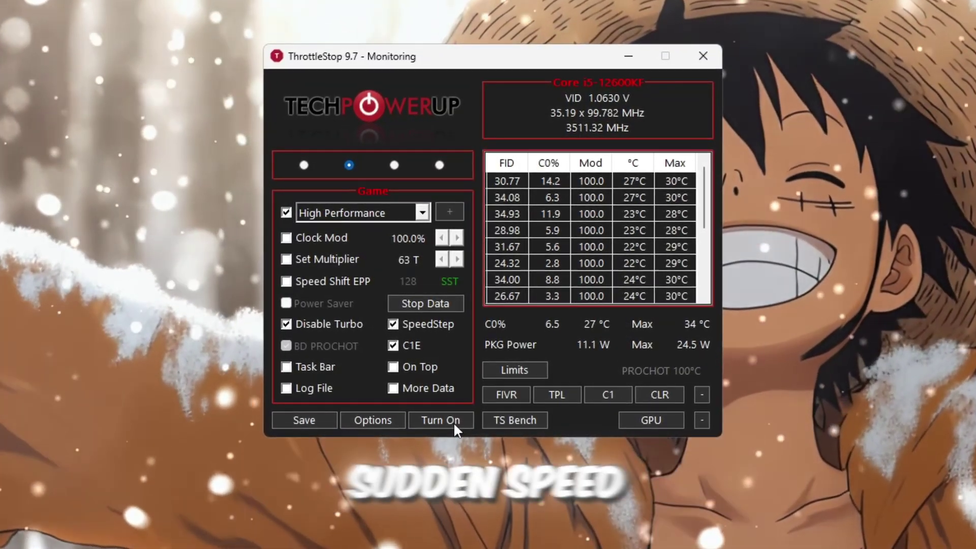
click(453, 421)
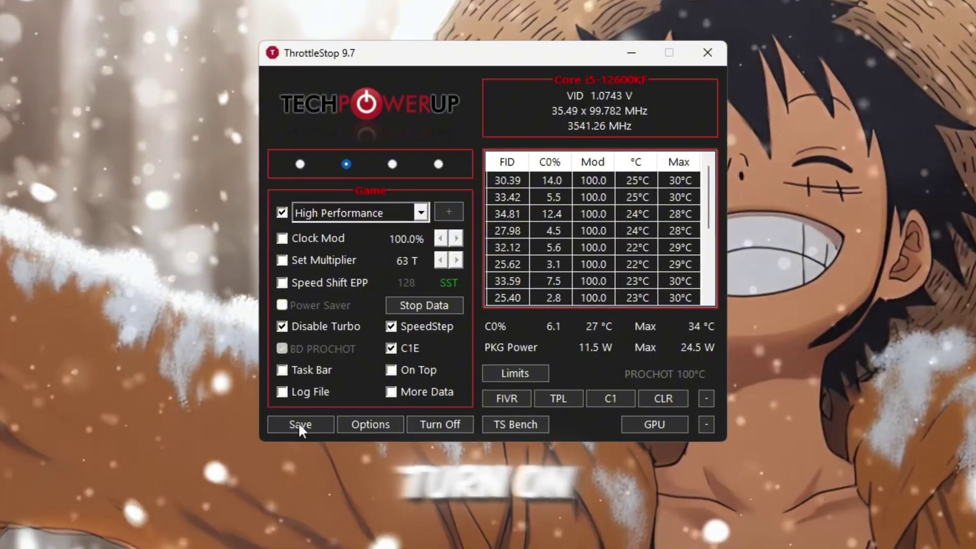
click(300, 424)
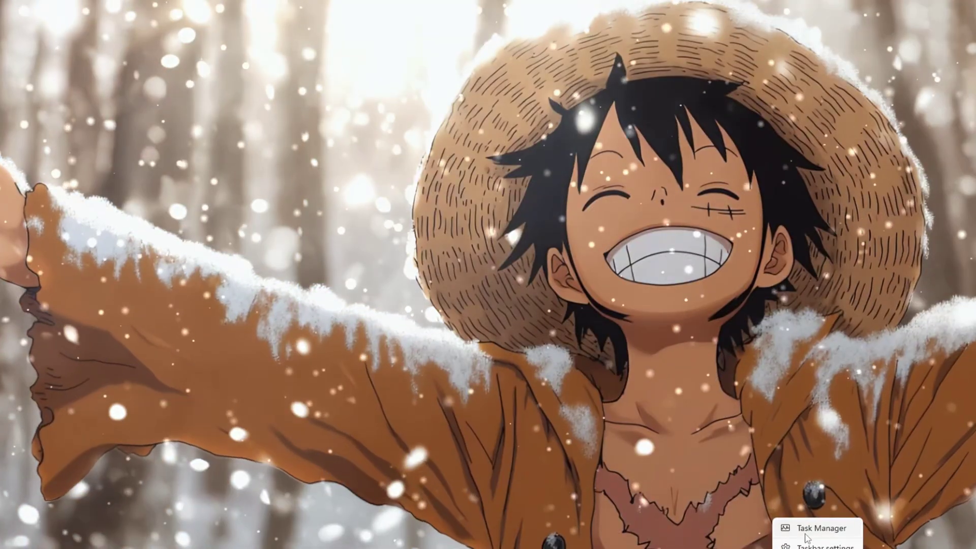
Switch to Task Manager, open the startup apps list, and select the SecurityHealthSystray.exe entry
click(806, 522)
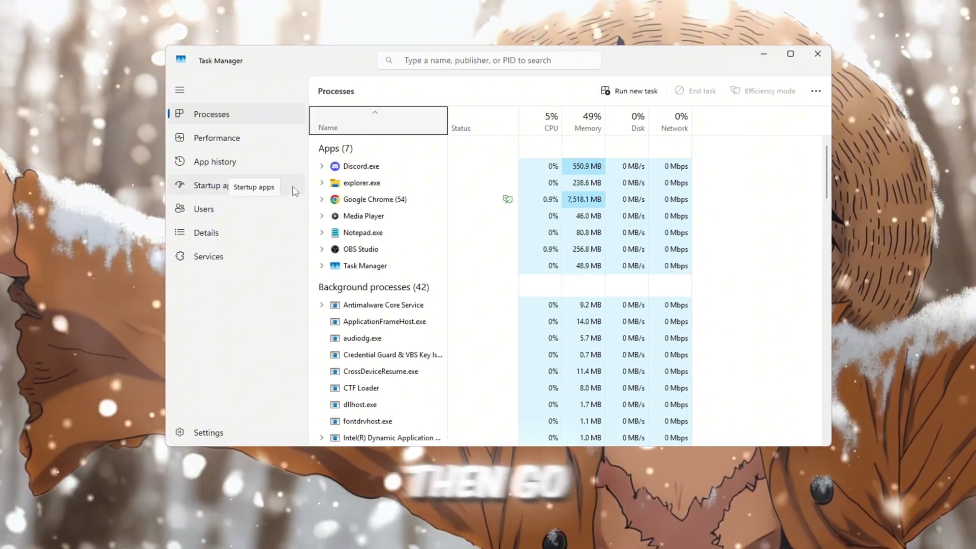
click(291, 189)
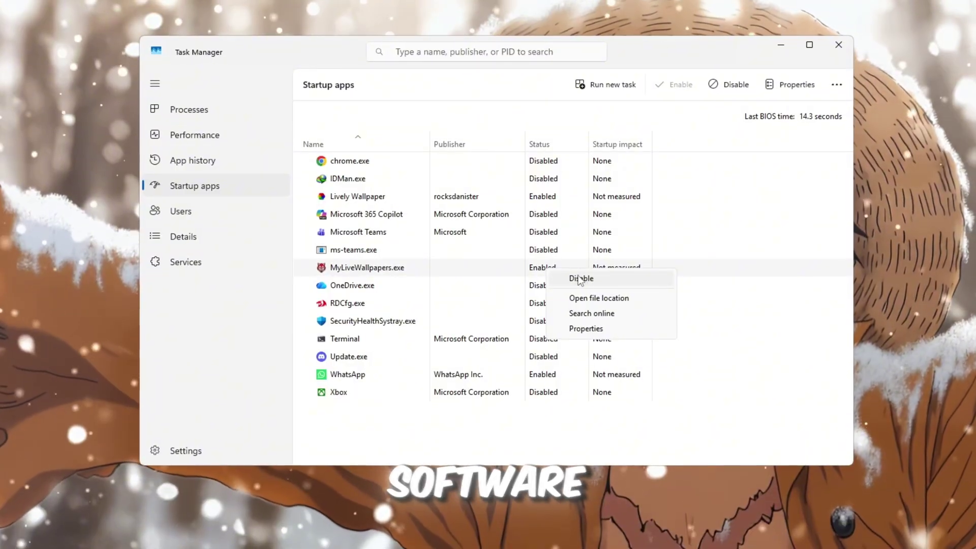
click(363, 320)
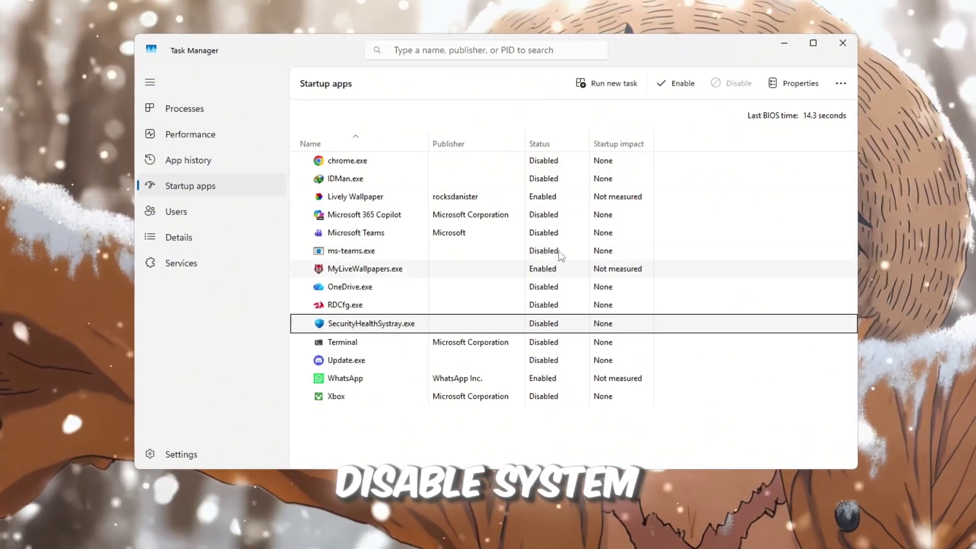